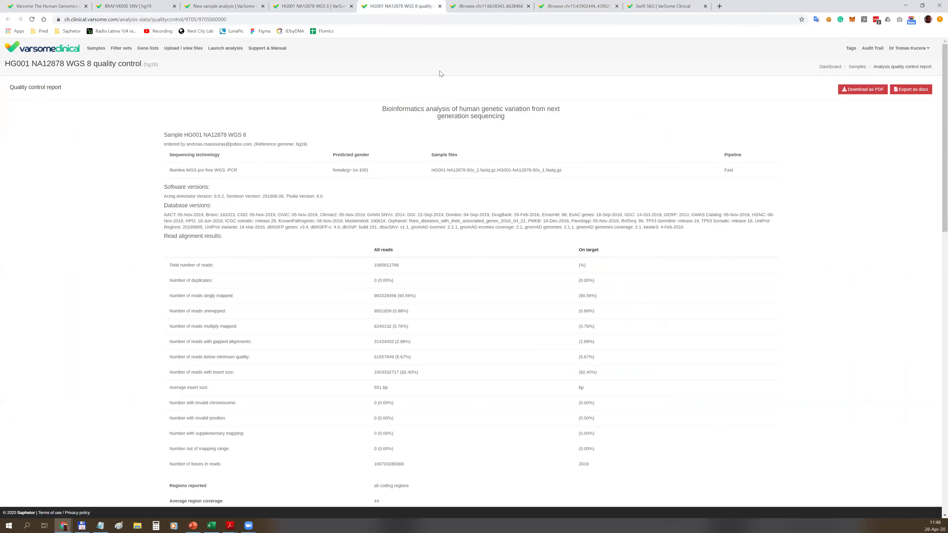
# Return to the HG001 NA12878 WGS 8 analysis, show the selected variant's ACMG classification and list the available analysis actions.
pyautogui.click(329, 7)
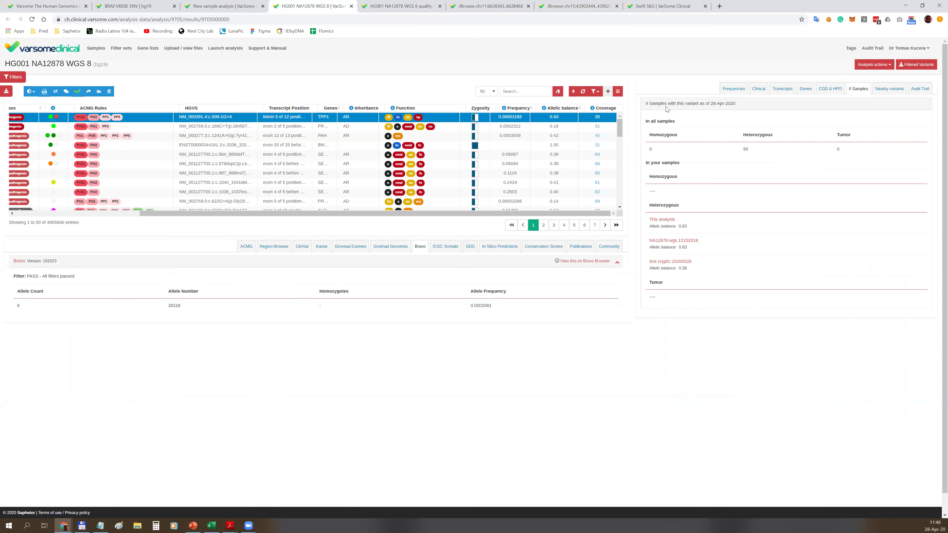
pyautogui.click(246, 246)
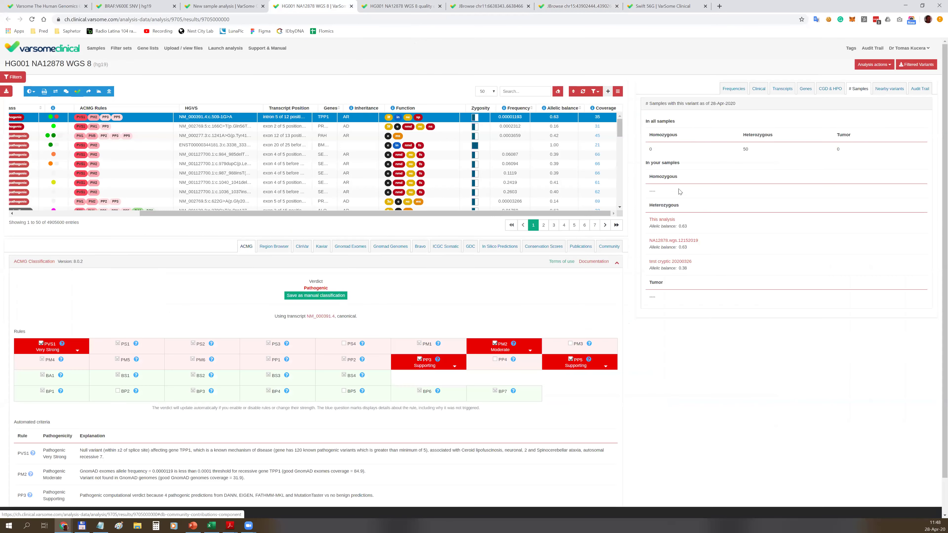
pyautogui.click(885, 65)
pyautogui.click(886, 66)
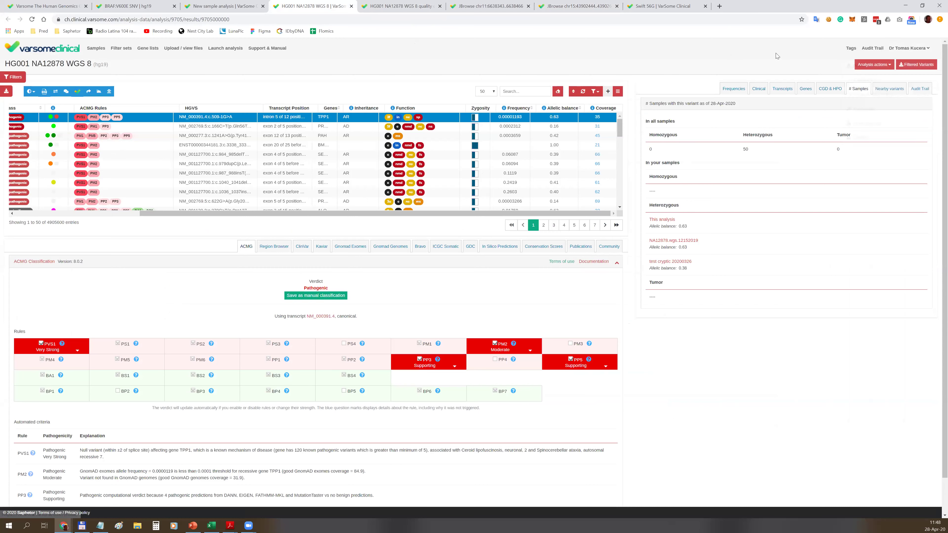
pyautogui.click(888, 66)
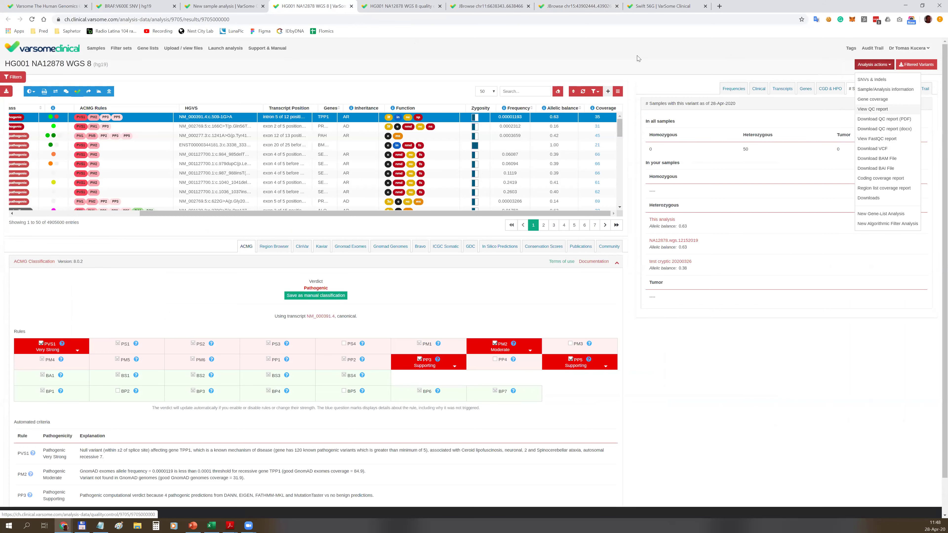
# Open the quality control report of the Swift 56G analysis and review the database versions used.
pyautogui.click(653, 7)
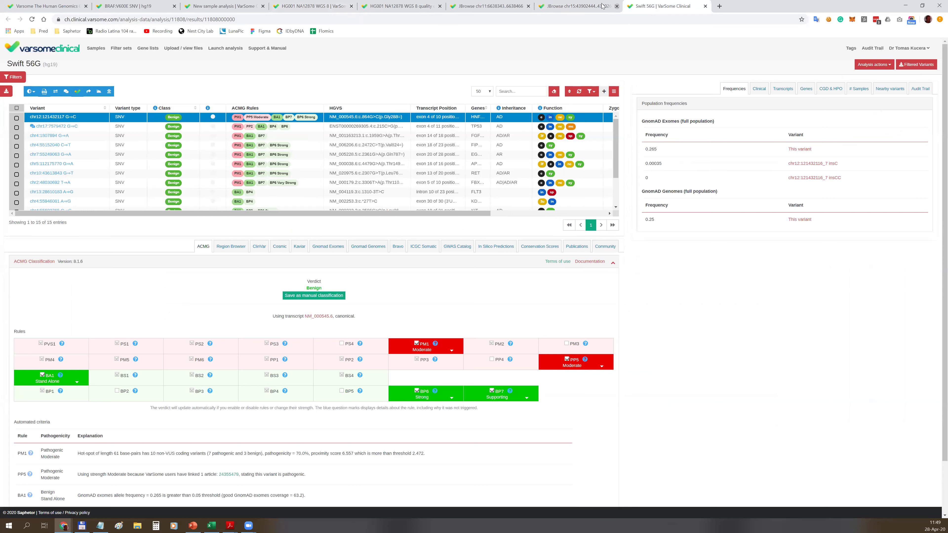
pyautogui.click(887, 67)
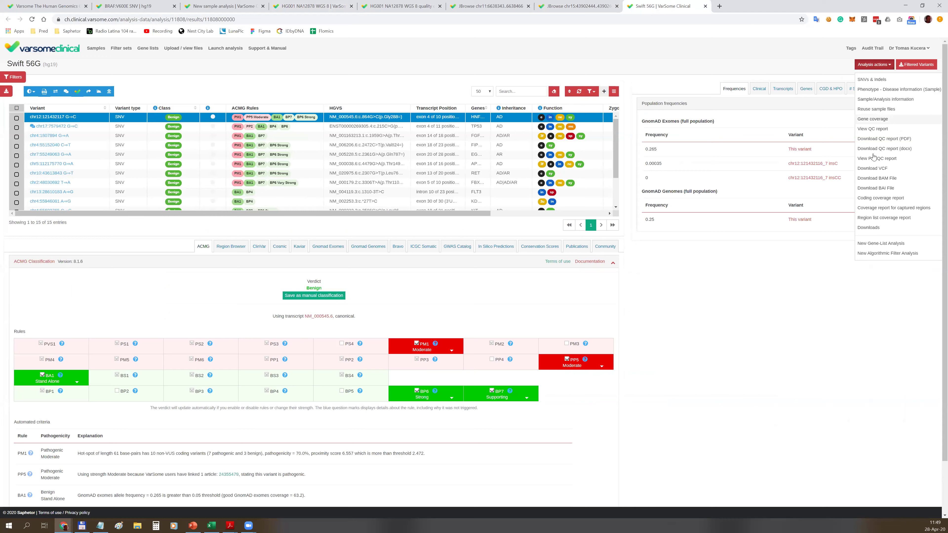
pyautogui.click(873, 128)
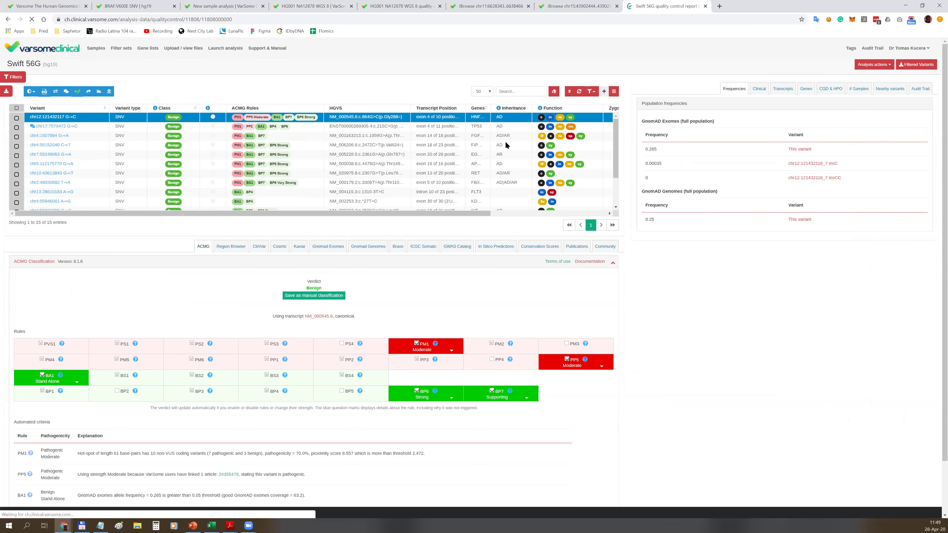
pyautogui.scroll(-1, 323, 200)
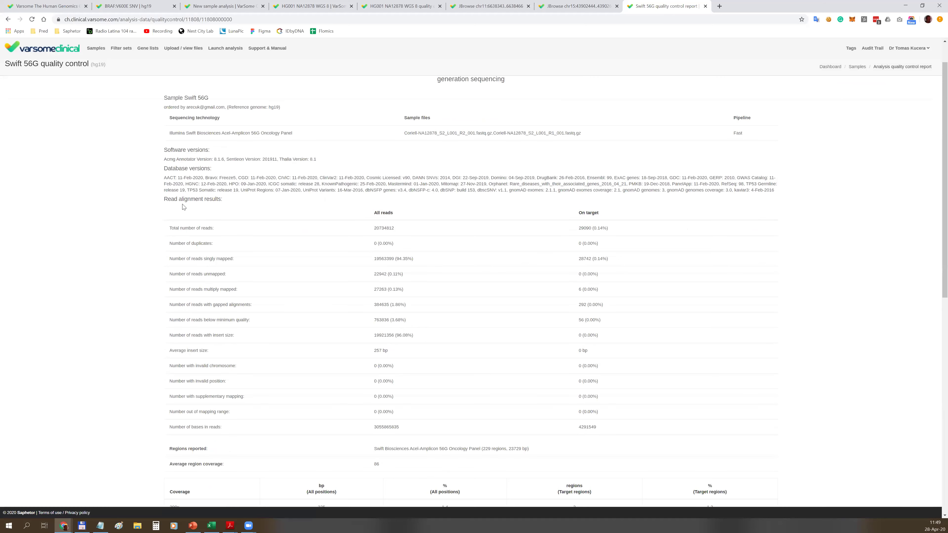
pyautogui.moveTo(164, 169); pyautogui.dragTo(226, 197)
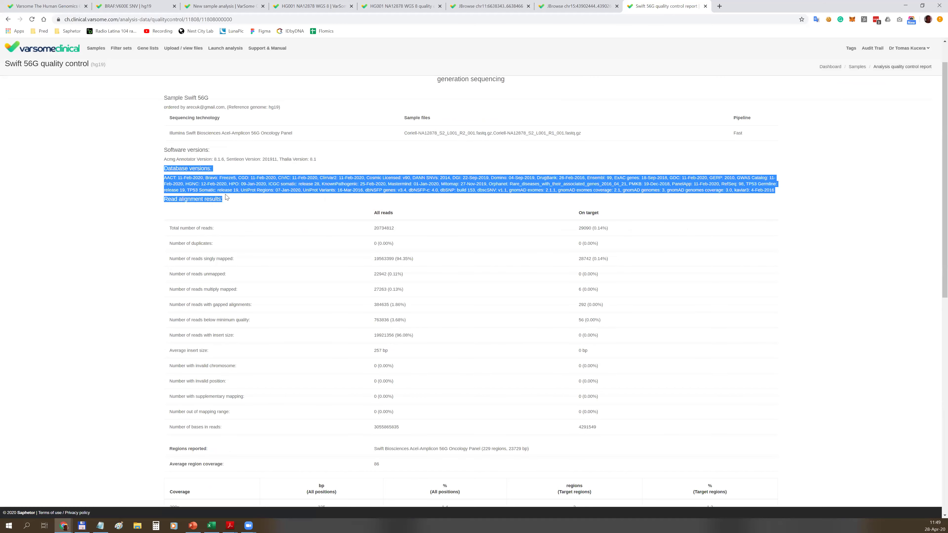
pyautogui.click(263, 191)
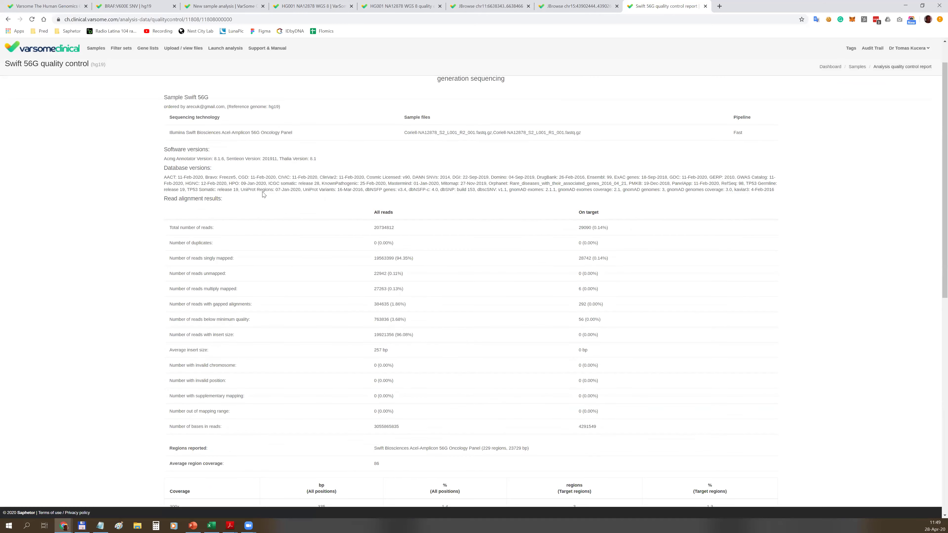
# Examine the read alignment results, coverage table, identified variants by class and ACMG rules summary in the Swift 56G report.
pyautogui.scroll(-2, 251, 174)
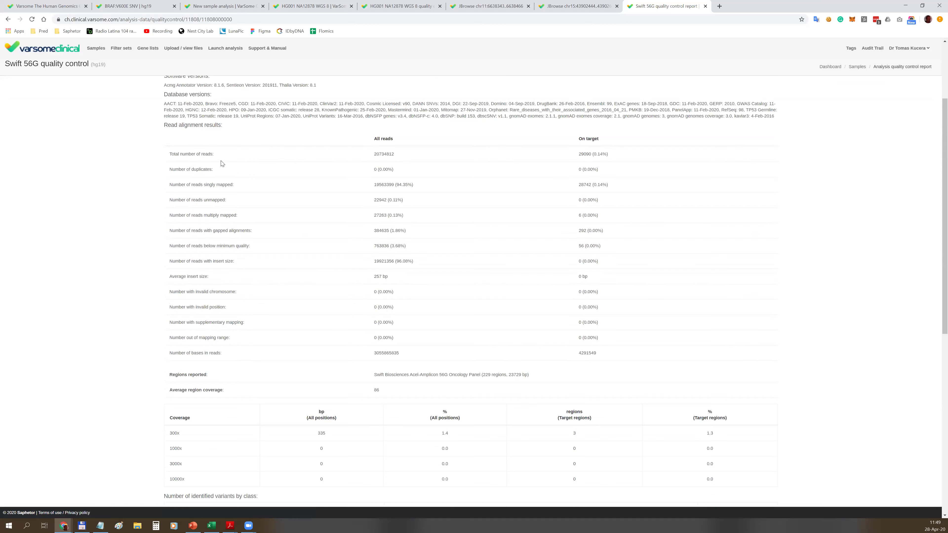
pyautogui.scroll(-5, 587, 175)
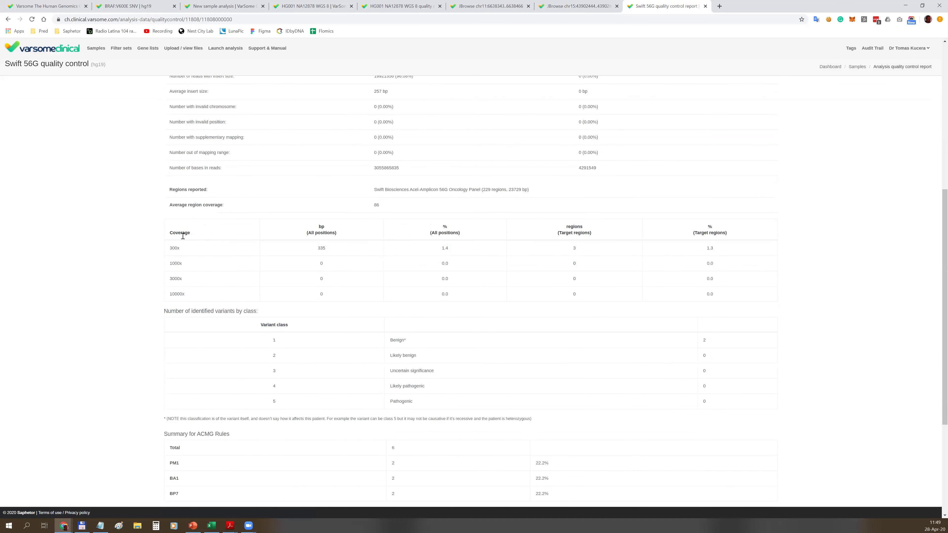
pyautogui.moveTo(180, 237); pyautogui.dragTo(181, 280)
pyautogui.scroll(-4, 299, 276)
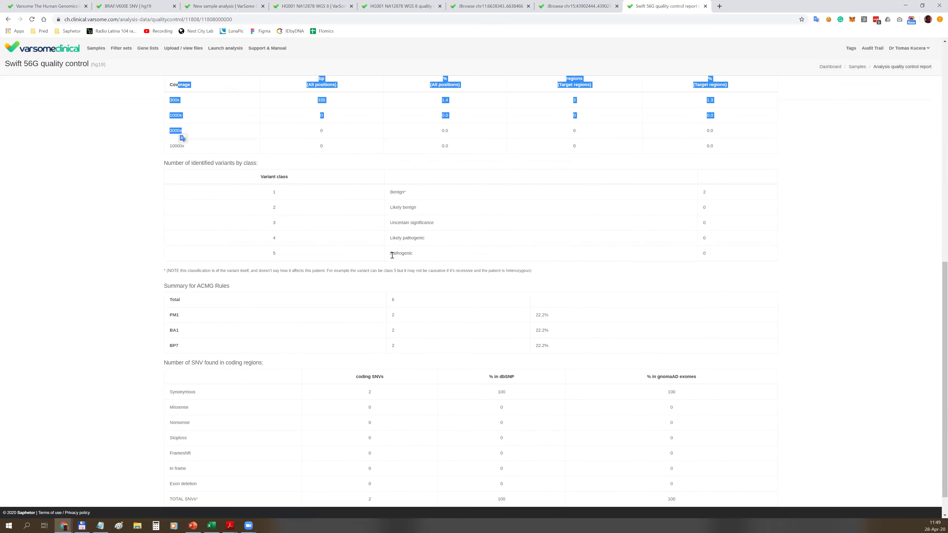
pyautogui.doubleClick(407, 252)
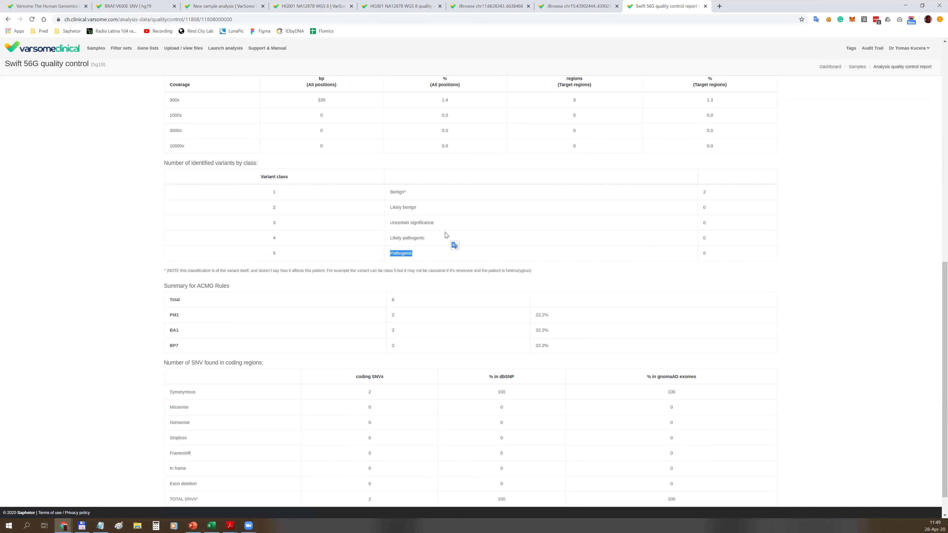
pyautogui.scroll(-1, 445, 235)
pyautogui.moveTo(185, 255); pyautogui.dragTo(185, 332)
pyautogui.scroll(15, 455, 321)
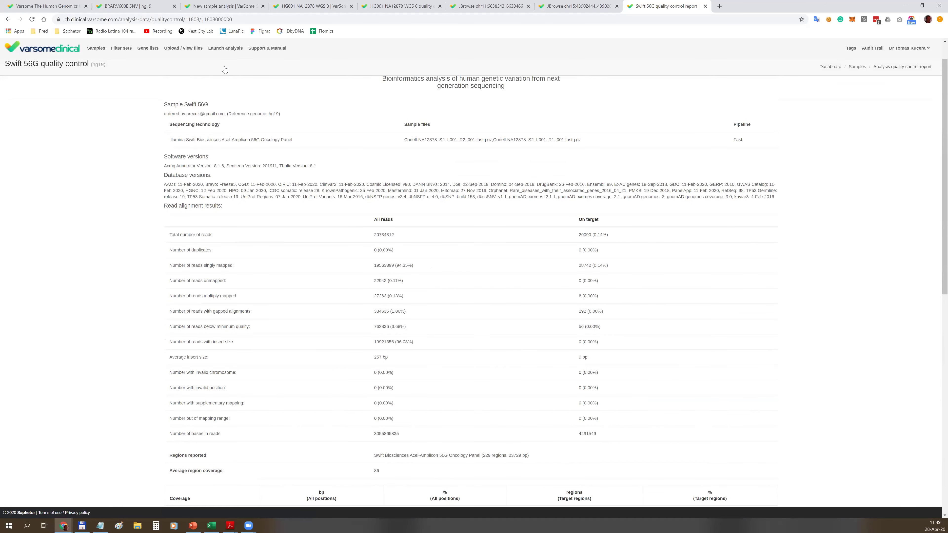
# Return to the HG001 NA12878 WGS 8 analysis actions, switch to the gene list coverage workbook in Excel and enlarge its window.
pyautogui.click(303, 7)
pyautogui.click(882, 65)
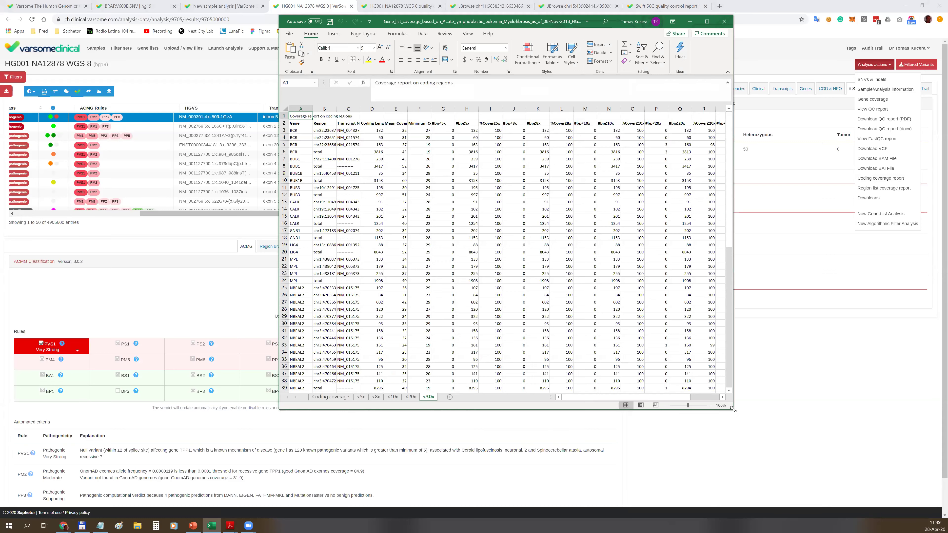
pyautogui.moveTo(733, 410); pyautogui.dragTo(899, 429)
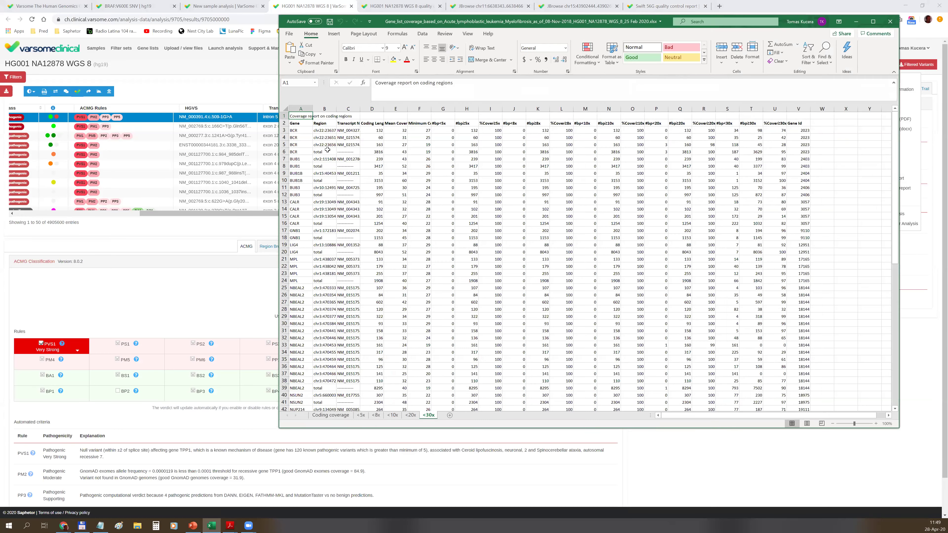
# Widen the Region column, examine genes, regions and transcripts on the <30x sheet, and check the <20x sheet before minimizing the workbook.
pyautogui.moveTo(301, 130); pyautogui.dragTo(302, 271)
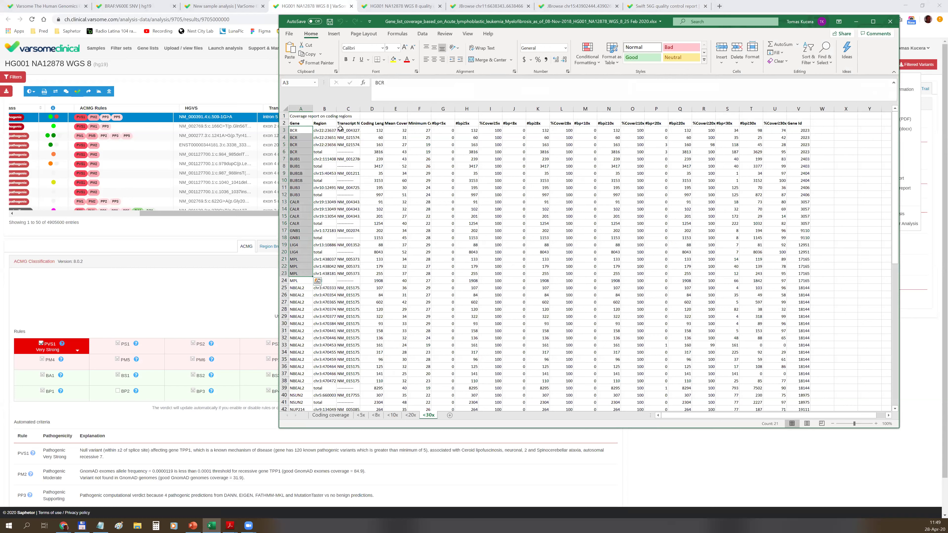
pyautogui.click(325, 130)
pyautogui.hotkey('shift', 'Down')
pyautogui.hotkey('shift', 'Down')
pyautogui.hotkey('shift', 'Down')
pyautogui.hotkey('shift', 'Down')
pyautogui.hotkey('shift', 'Down')
pyautogui.hotkey('shift', 'Down')
pyautogui.hotkey('shift', 'Down')
pyautogui.hotkey('shift', 'Down')
pyautogui.hotkey('shift', 'Down')
pyautogui.hotkey('shift', 'Down')
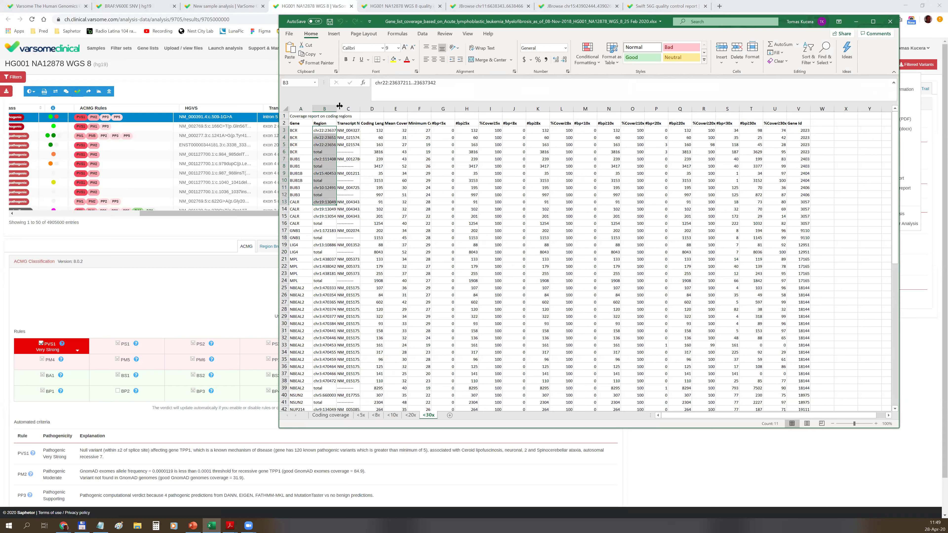
pyautogui.moveTo(336, 108); pyautogui.dragTo(377, 267)
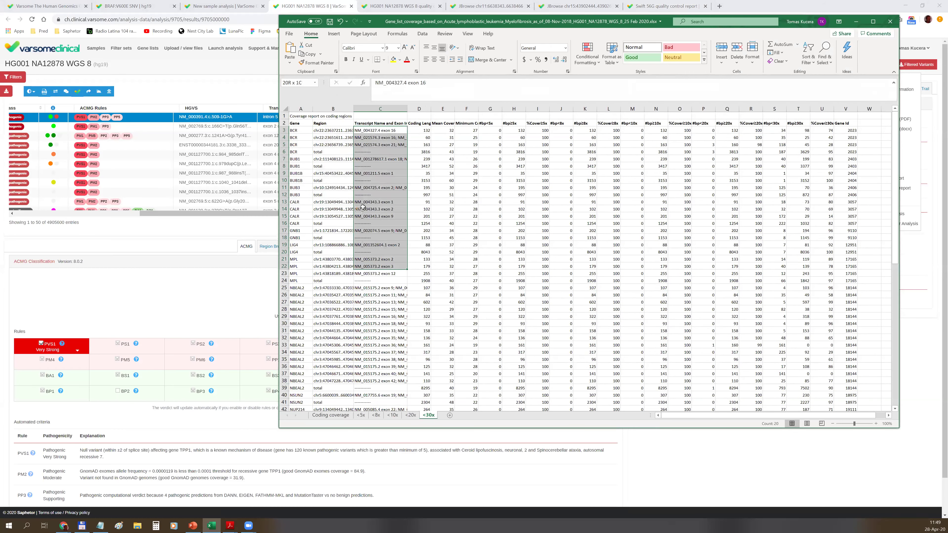
pyautogui.click(407, 416)
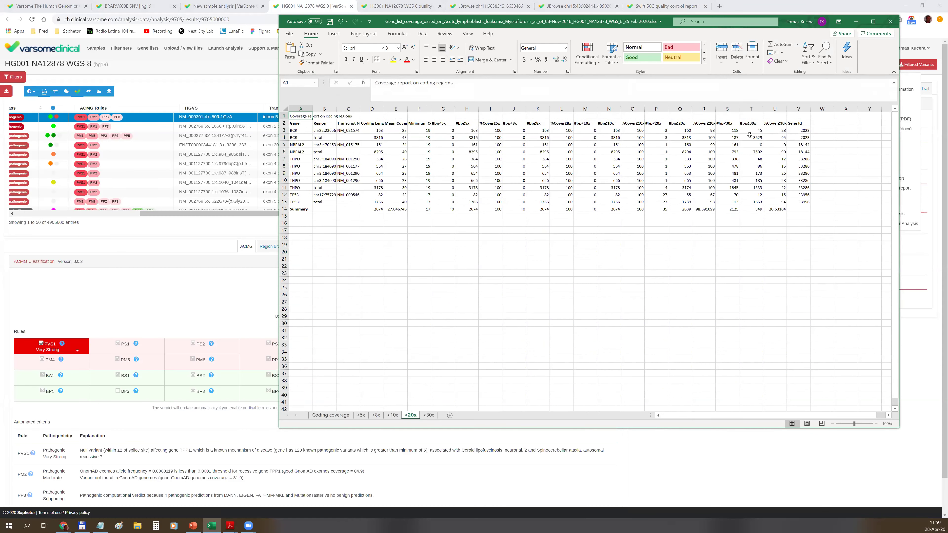
pyautogui.click(856, 22)
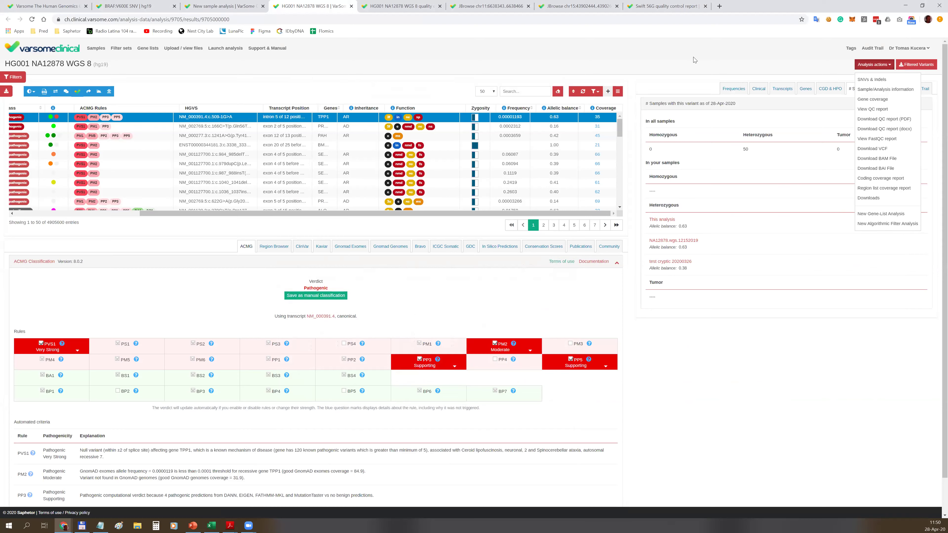
# Show the selected variant's population frequencies and bring the variant table back to its first columns.
pyautogui.click(733, 89)
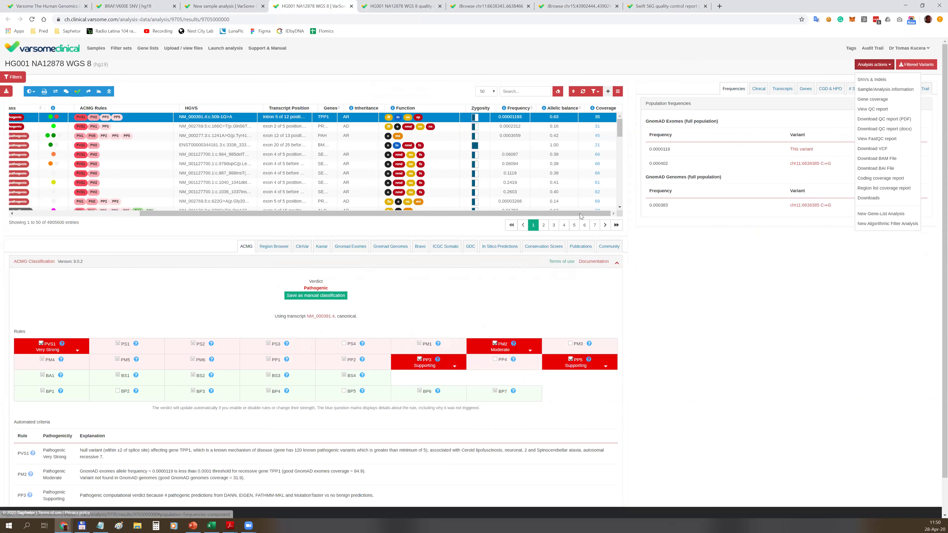
pyautogui.moveTo(580, 216); pyautogui.dragTo(357, 222)
pyautogui.hscroll(-5, 326, 164)
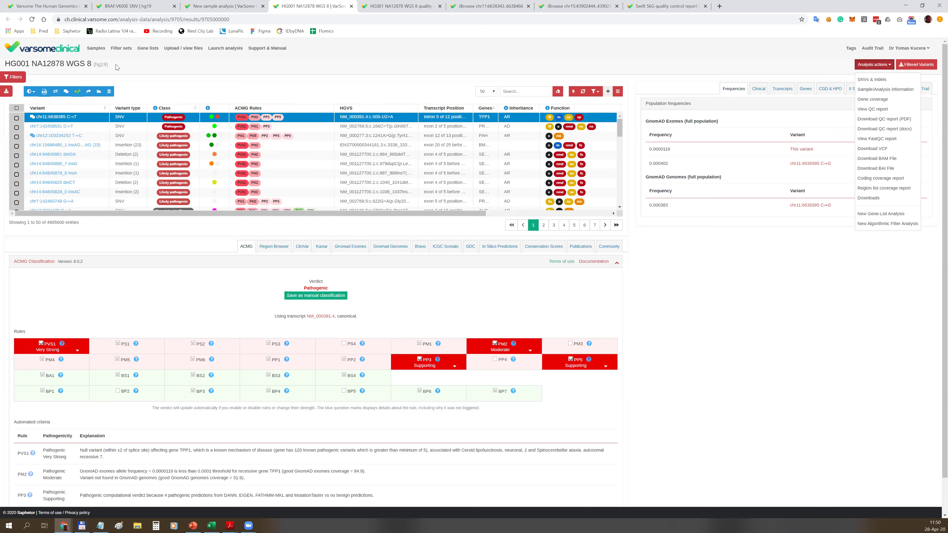
# Start a new filter set and review the options of the Function, Gene List and Call Status filters.
pyautogui.click(13, 77)
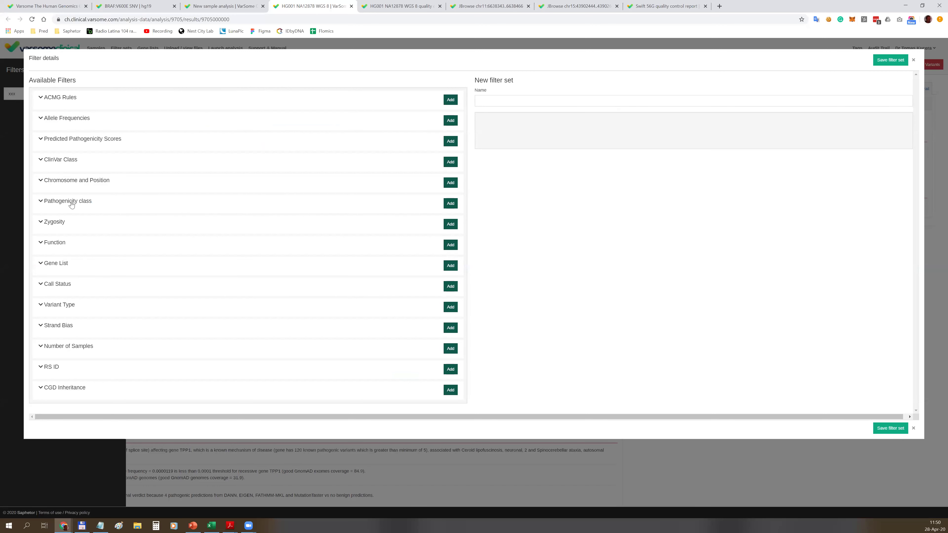
pyautogui.click(54, 243)
pyautogui.scroll(-2, 68, 298)
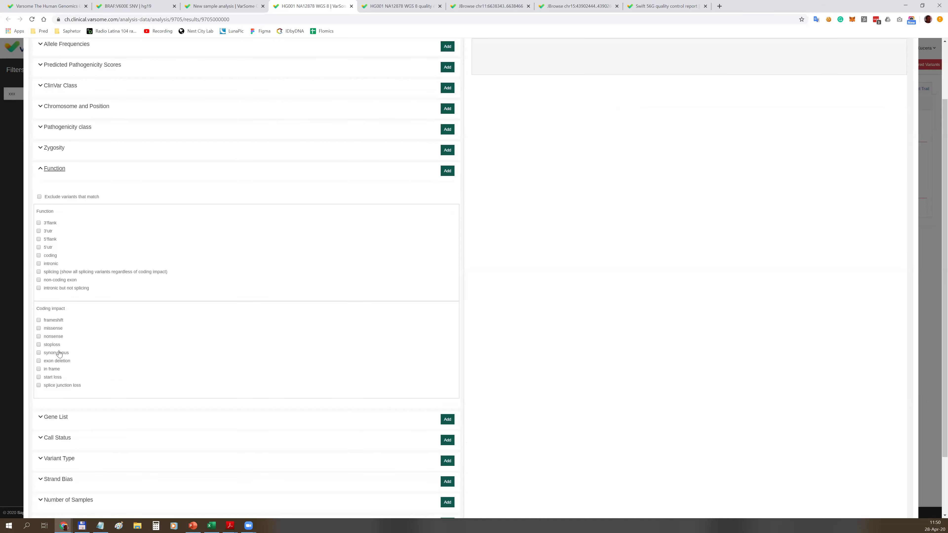
pyautogui.click(49, 168)
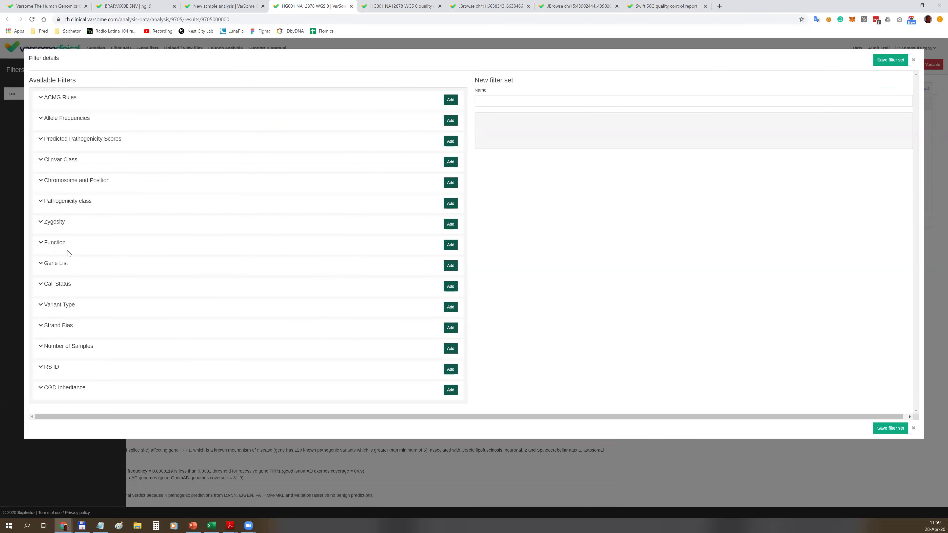
pyautogui.click(57, 264)
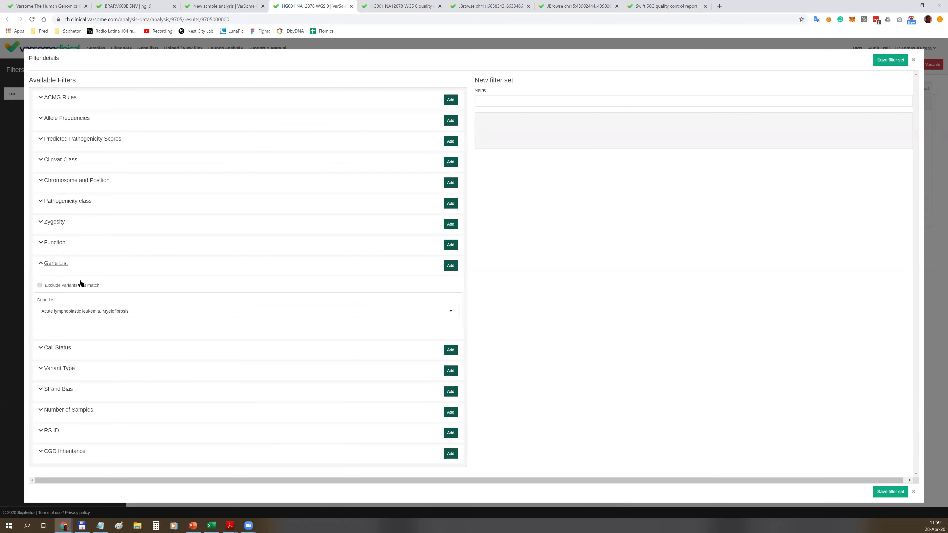
pyautogui.click(61, 263)
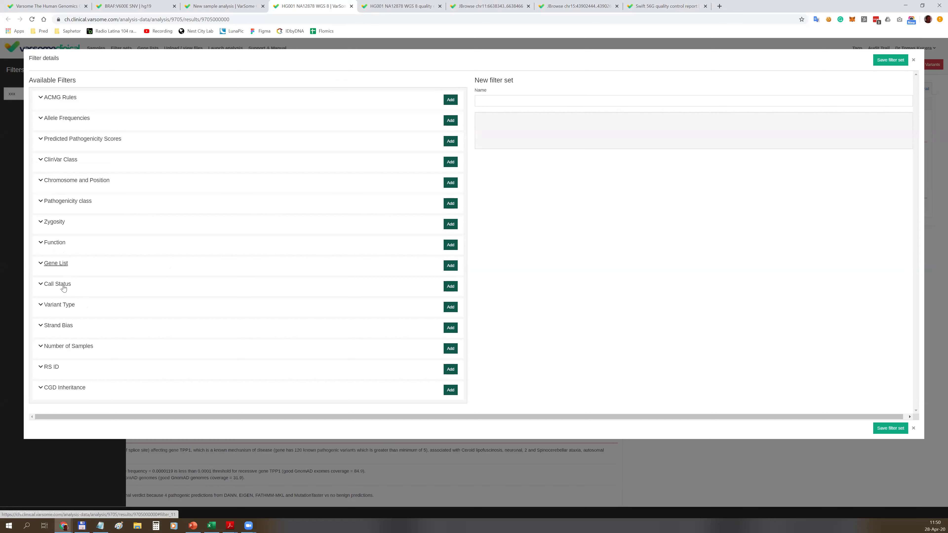
pyautogui.click(62, 285)
pyautogui.click(57, 286)
# Add an Allele Frequencies filter with a maximum gnomAD frequency of 0.01 to the new filter set and collapse it.
pyautogui.click(72, 117)
pyautogui.click(271, 171)
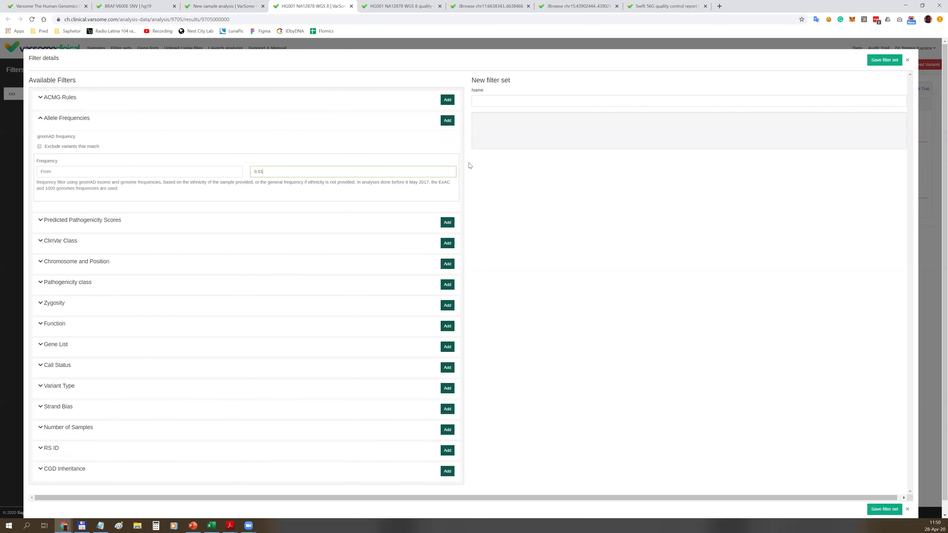
pyautogui.click(448, 123)
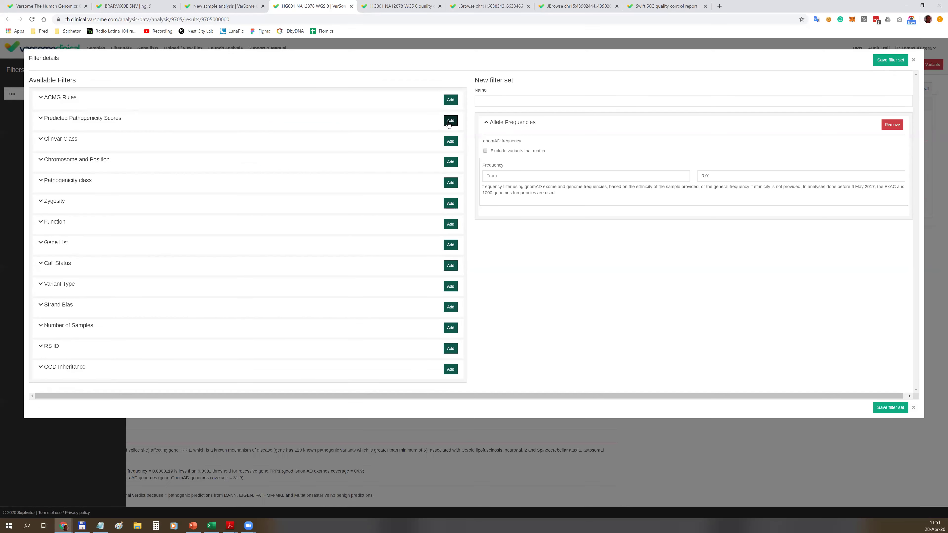
pyautogui.click(511, 126)
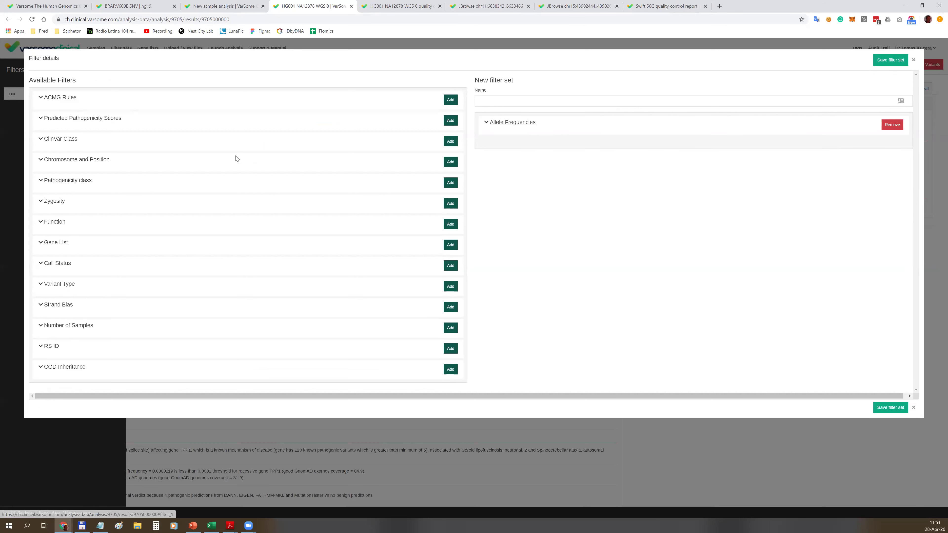
# Add a Pathogenicity class filter for 5 - Pathogenic and 4 - Likely pathogenic to the filter set and collapse it.
pyautogui.click(67, 182)
pyautogui.click(57, 238)
pyautogui.click(447, 182)
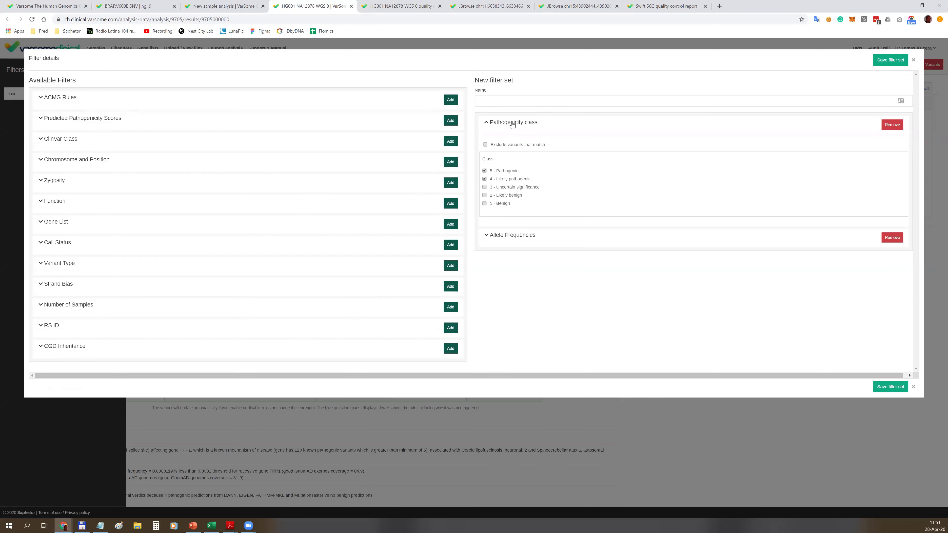
pyautogui.click(513, 125)
# Name the new filter set swift and save it, and show the ACMG classification of the chr11:6638385 C→T variant.
pyautogui.moveTo(487, 80); pyautogui.dragTo(545, 87)
pyautogui.click(527, 83)
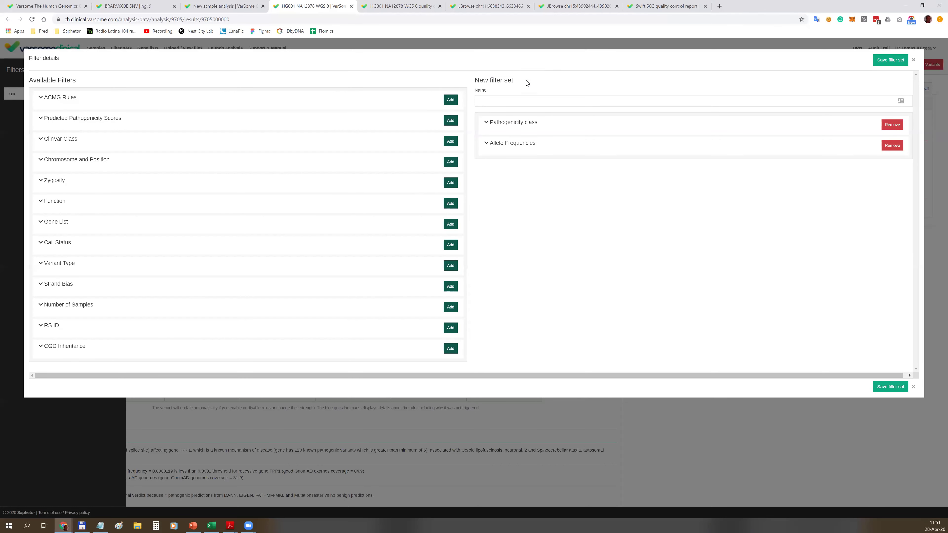
pyautogui.click(510, 101)
pyautogui.write('swift')
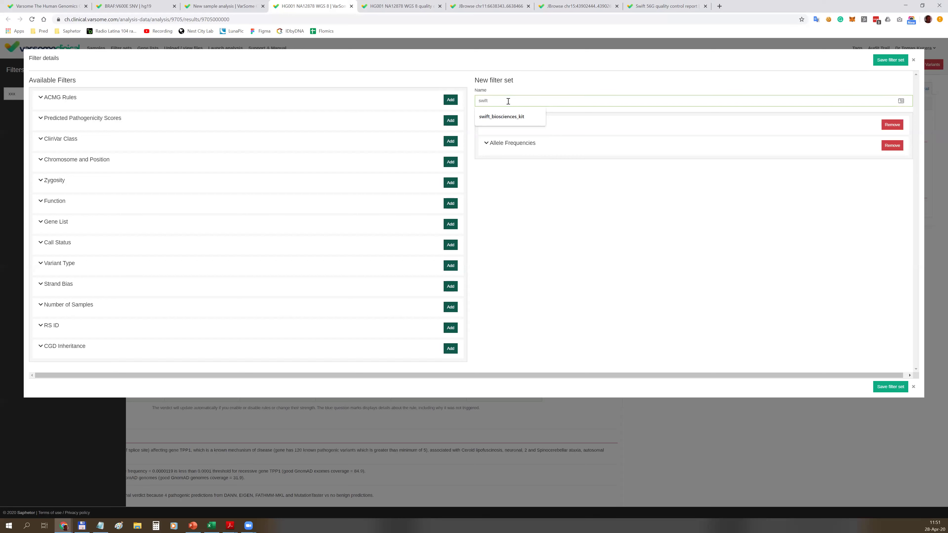
pyautogui.click(548, 83)
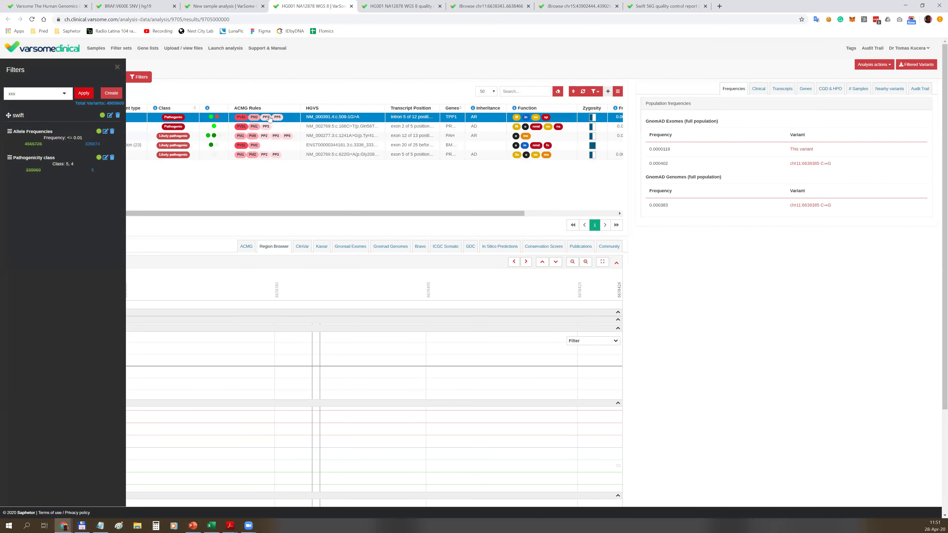
pyautogui.click(269, 118)
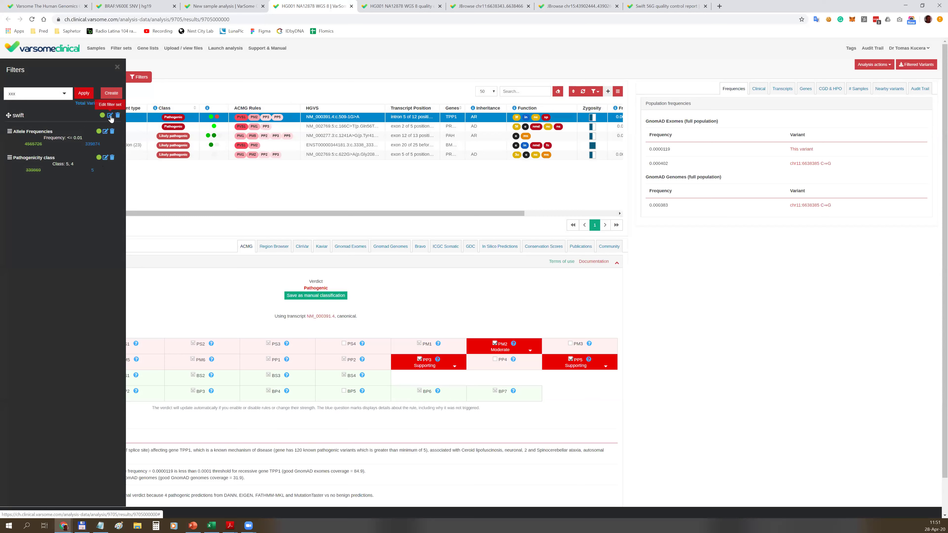
# Add an ACMG Rules filter for PP5 (Pathogenic - Supporting) to the swift filter set, save it and close the filter overview.
pyautogui.click(110, 116)
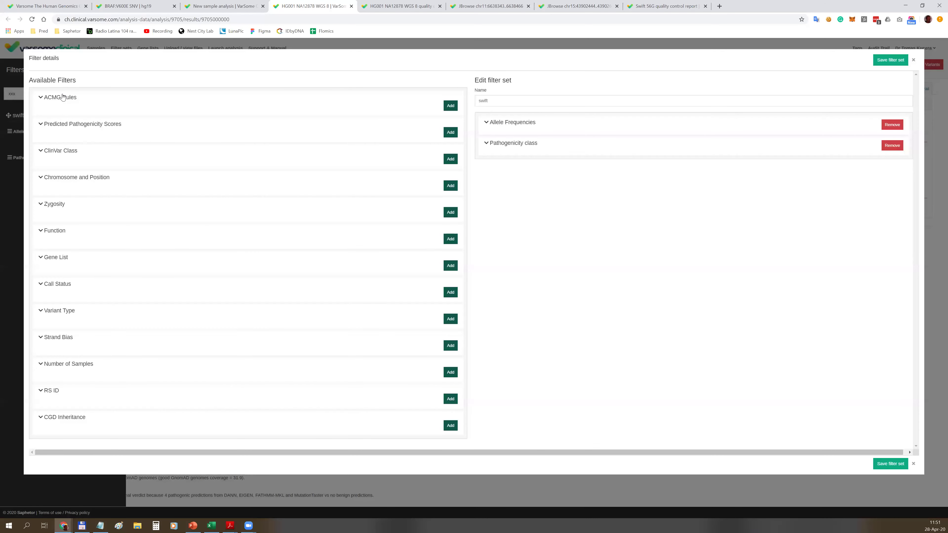
pyautogui.click(63, 97)
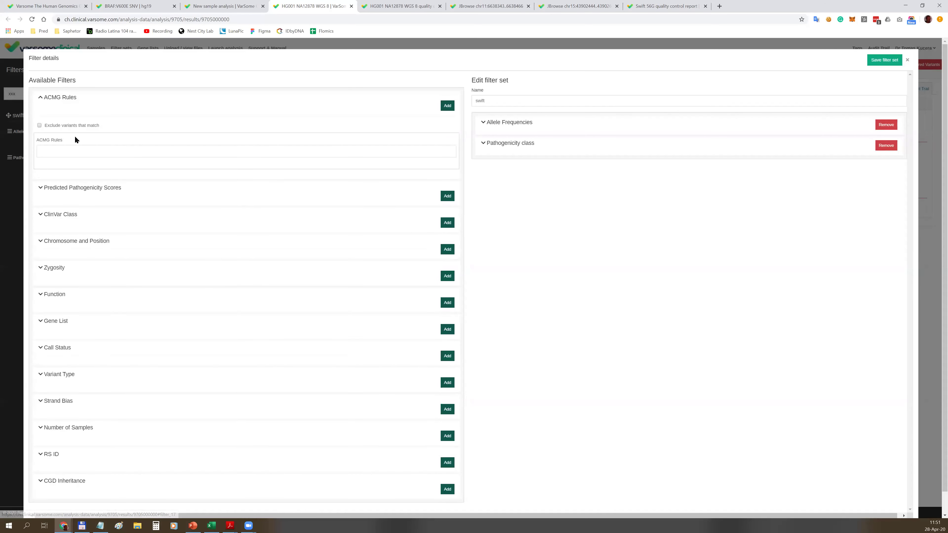
pyautogui.click(72, 156)
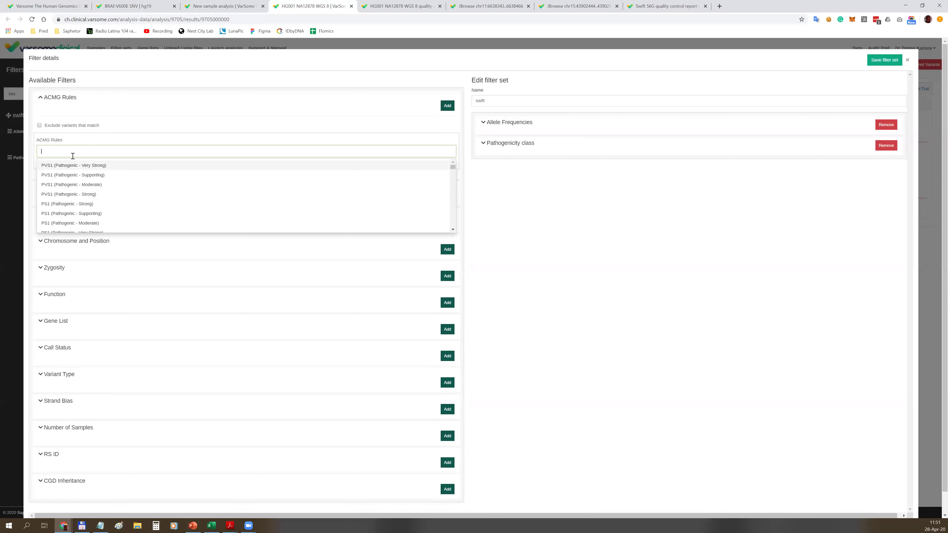
pyautogui.write('pp5')
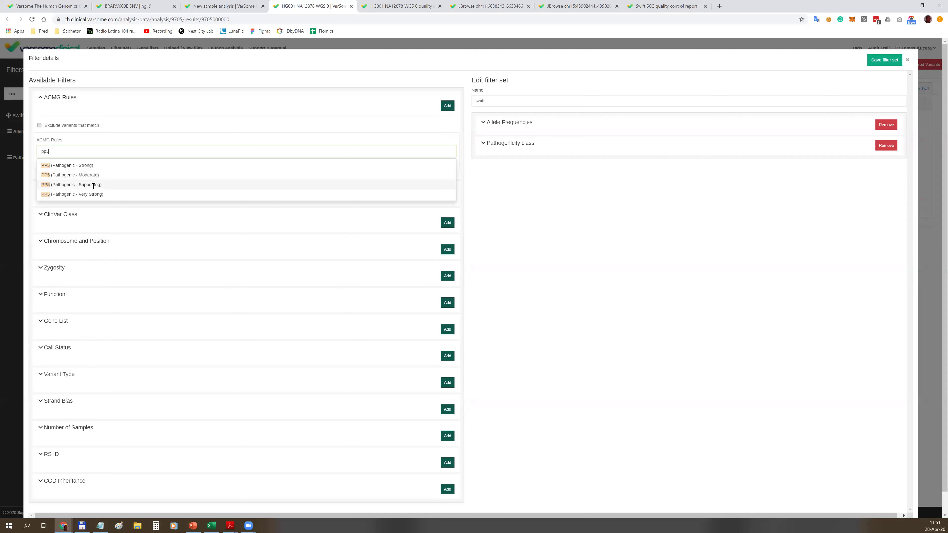
pyautogui.click(99, 185)
pyautogui.click(448, 105)
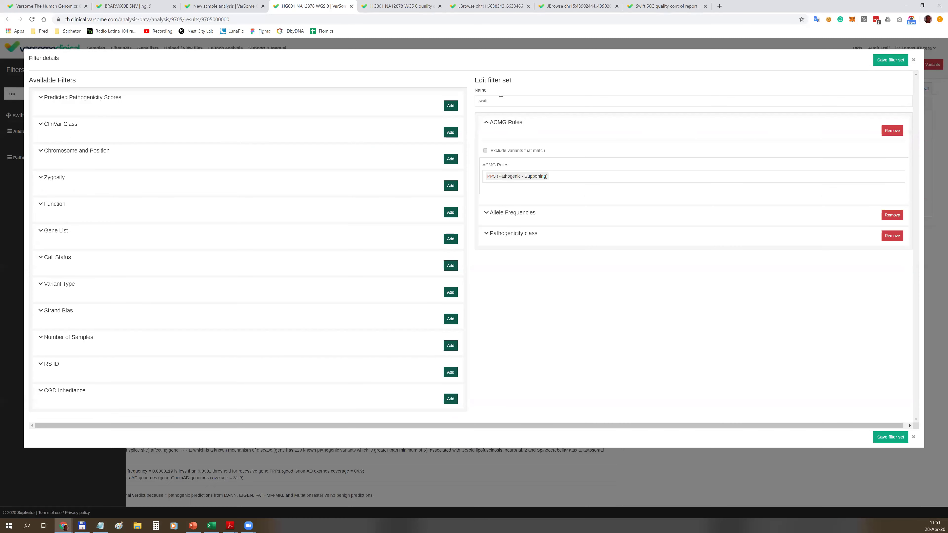
pyautogui.click(500, 124)
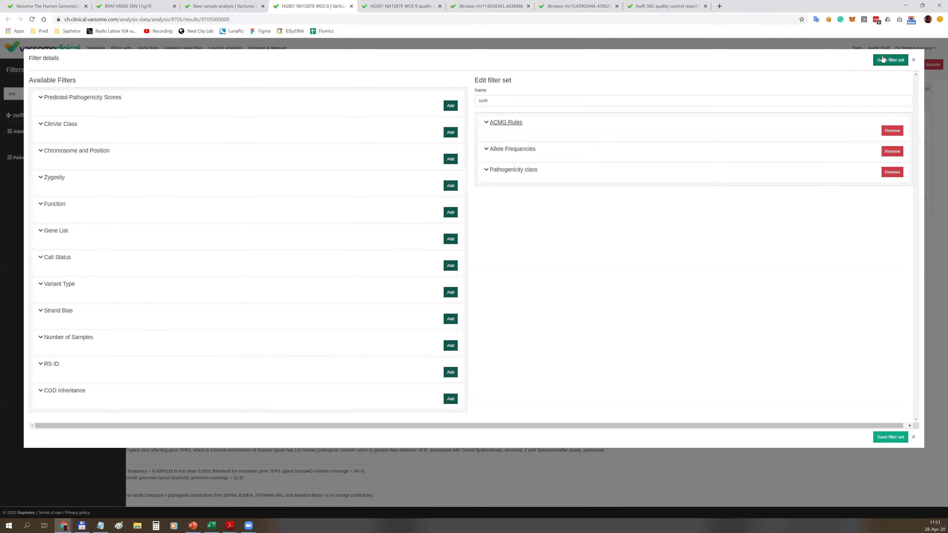
pyautogui.press('Return')
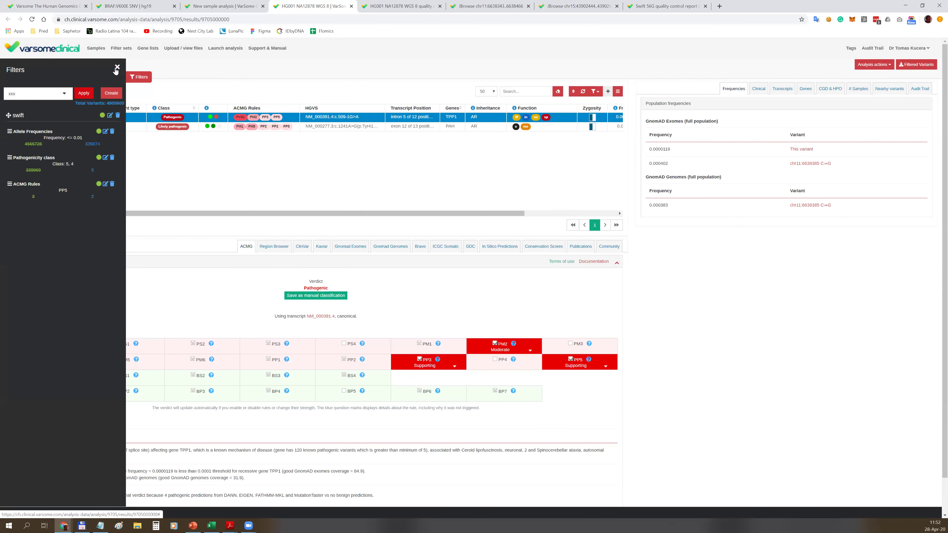
pyautogui.click(117, 67)
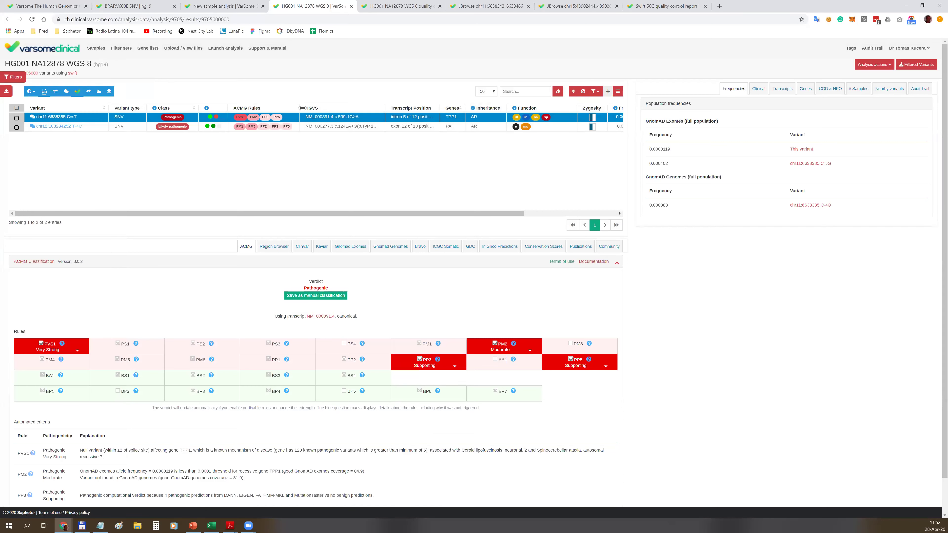
# Review the filters available for a new algorithmic filter analysis of HG001 NA12878 WGS 8 and return to the variant results.
pyautogui.click(225, 48)
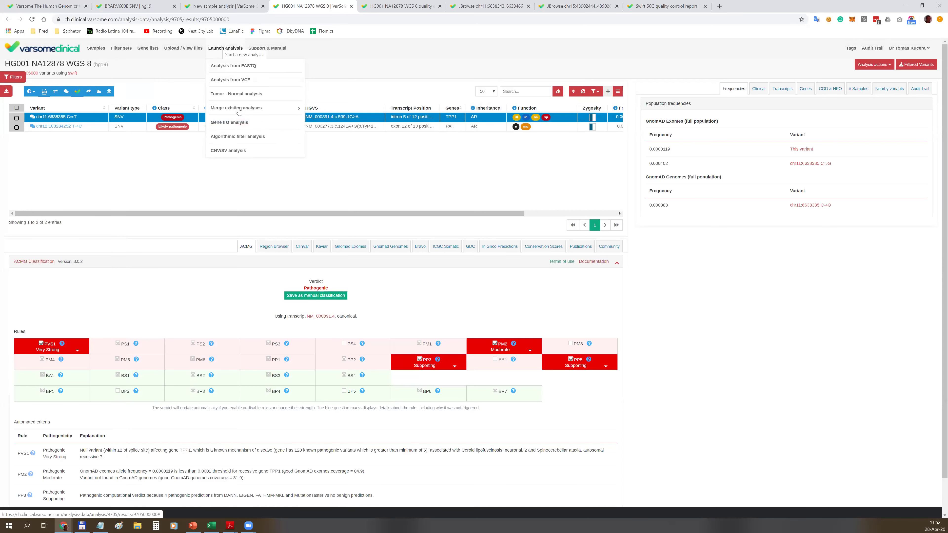
pyautogui.click(230, 138)
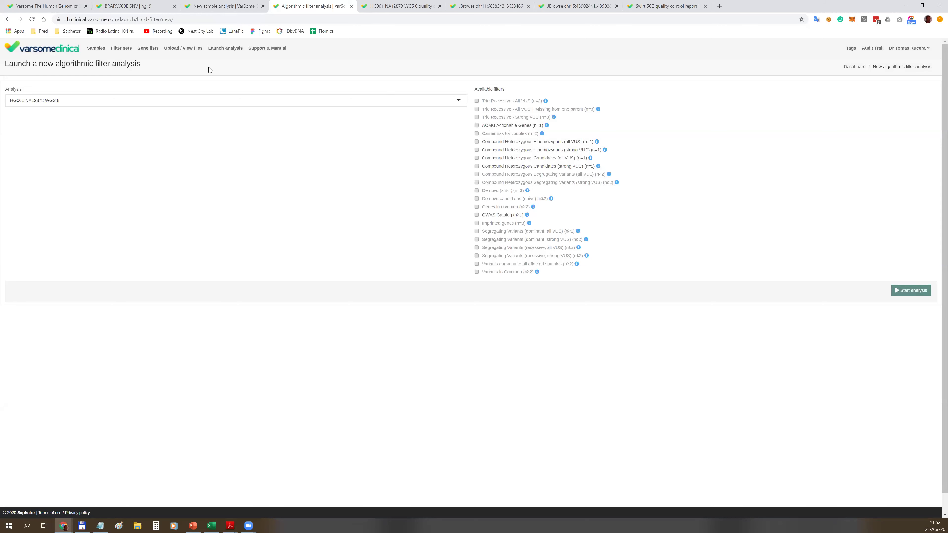
pyautogui.click(210, 7)
pyautogui.click(298, 5)
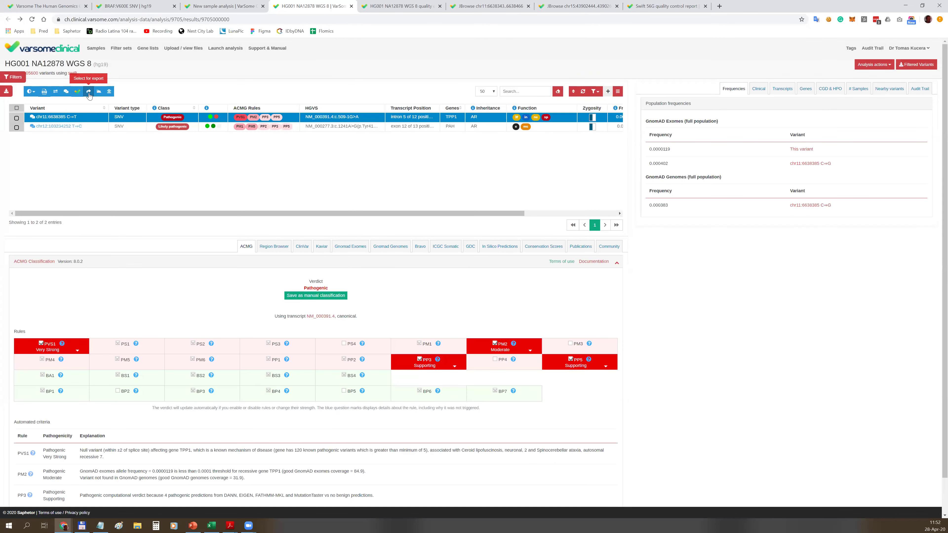
# Select the chr11:6638385 C→T variant for export, generate its clinical report and reset the report to the default layout.
pyautogui.click(89, 92)
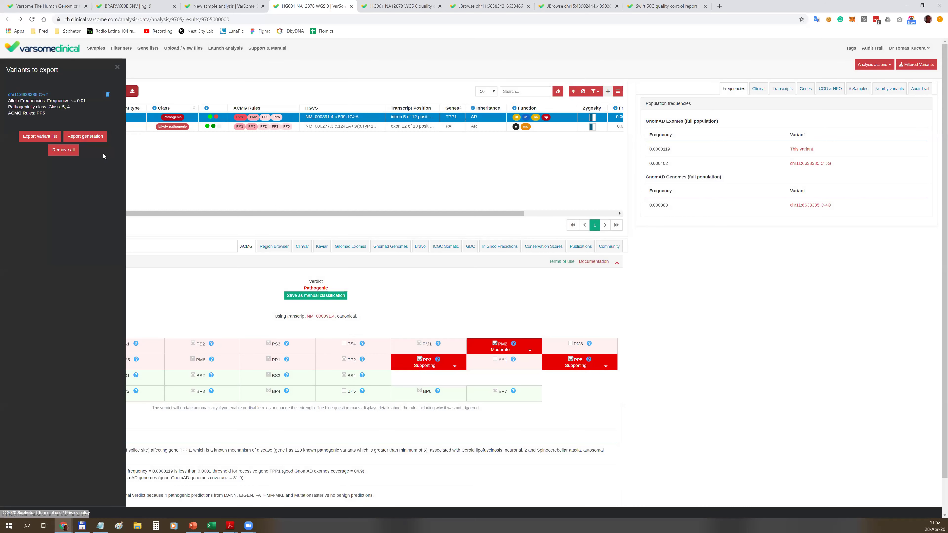
pyautogui.click(84, 138)
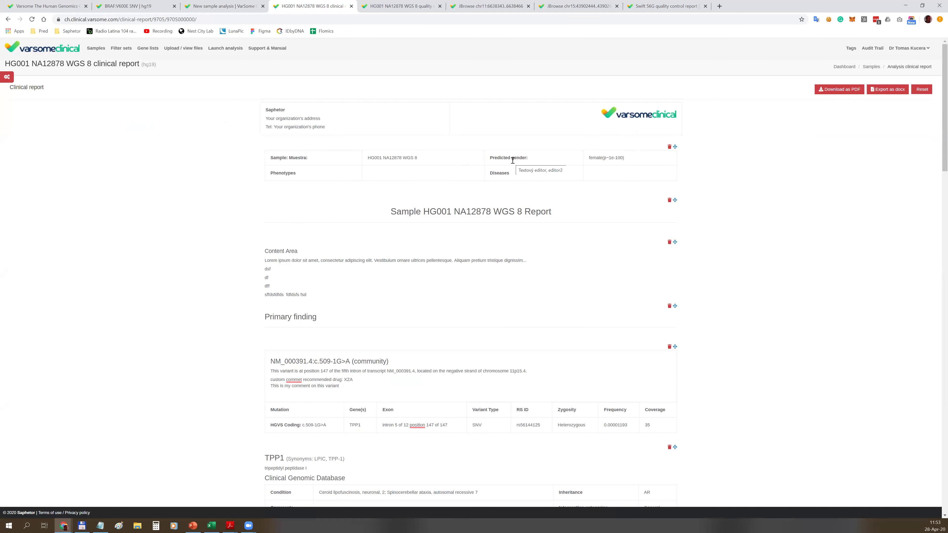
pyautogui.click(922, 90)
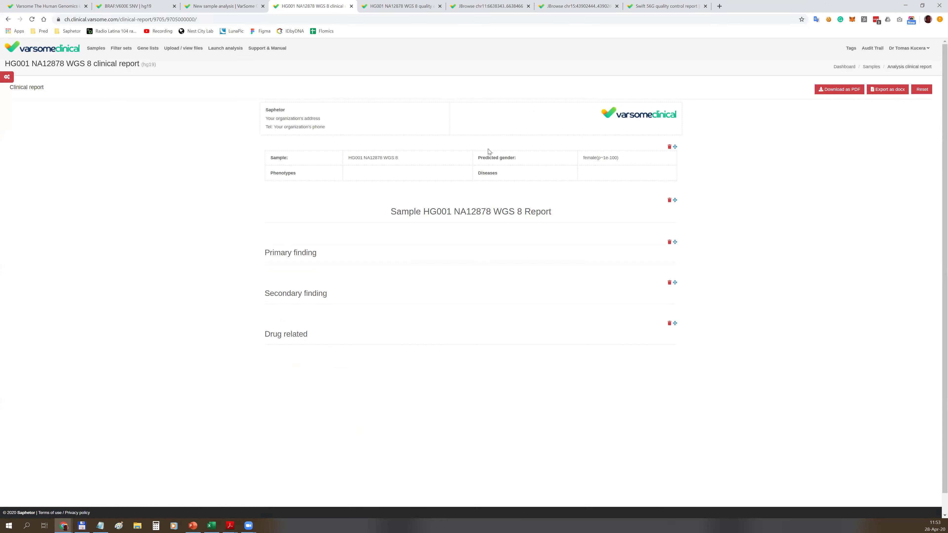
# Examine the editable logo and organization details in the clinical report's header, leaving them as they are.
pyautogui.click(627, 117)
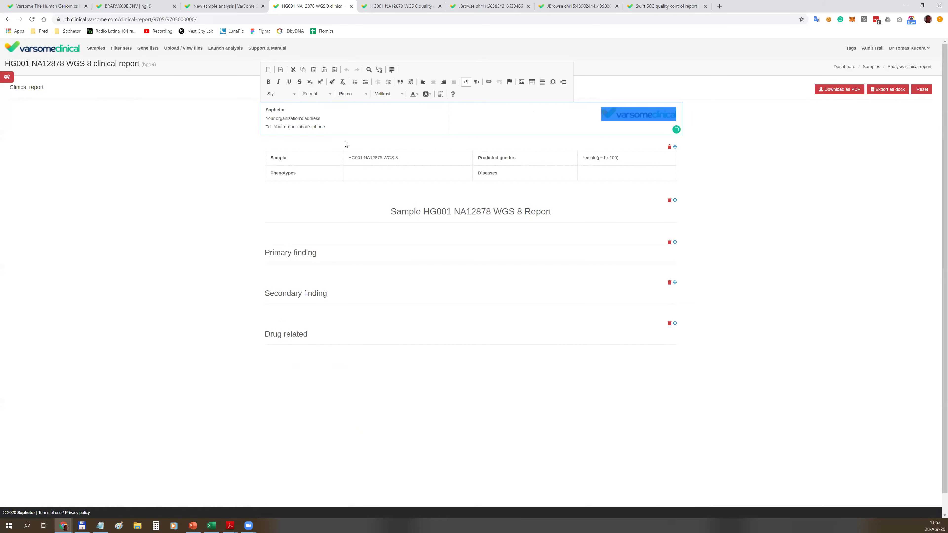
pyautogui.click(353, 124)
pyautogui.tripleClick(353, 125)
pyautogui.click(349, 118)
pyautogui.click(119, 139)
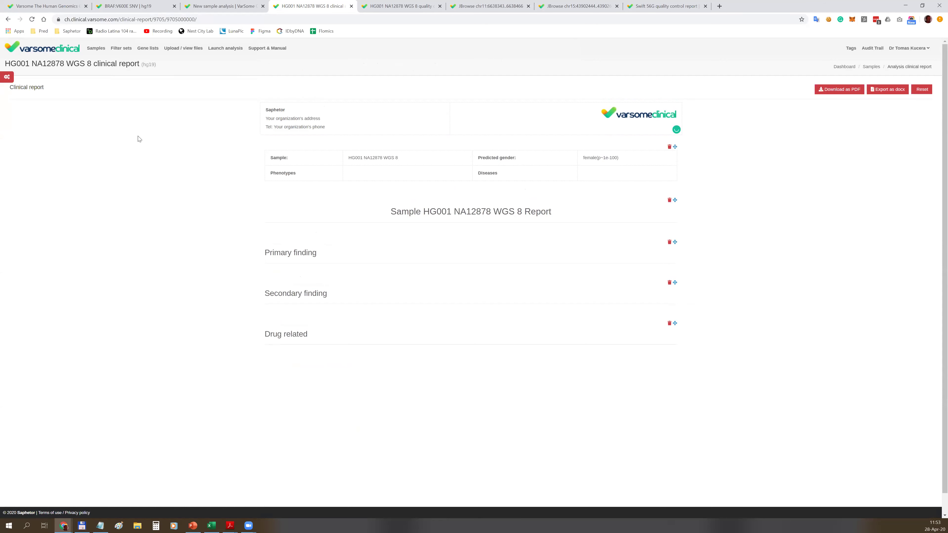
# Add the Content Area and Variant information widgets to the report between its title and the Primary finding heading.
pyautogui.click(7, 79)
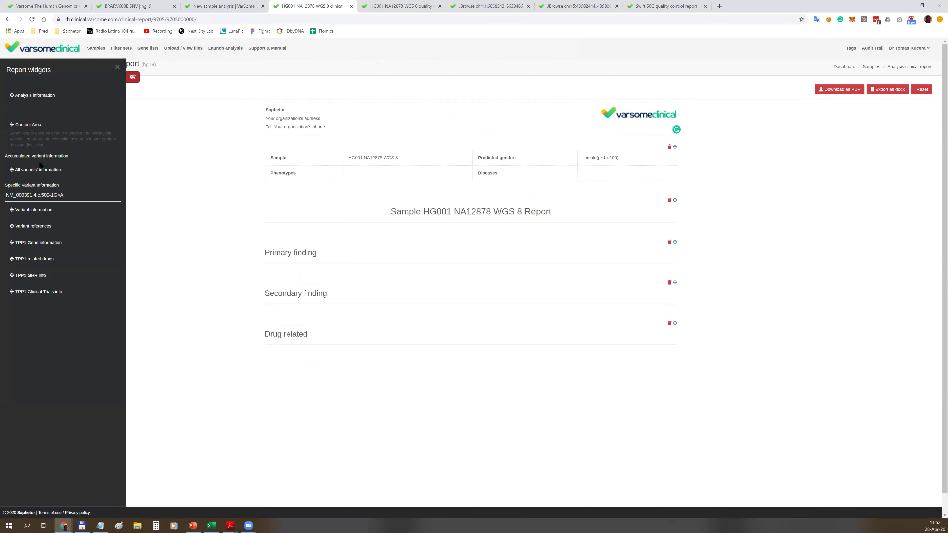
pyautogui.scroll(-1, 32, 142)
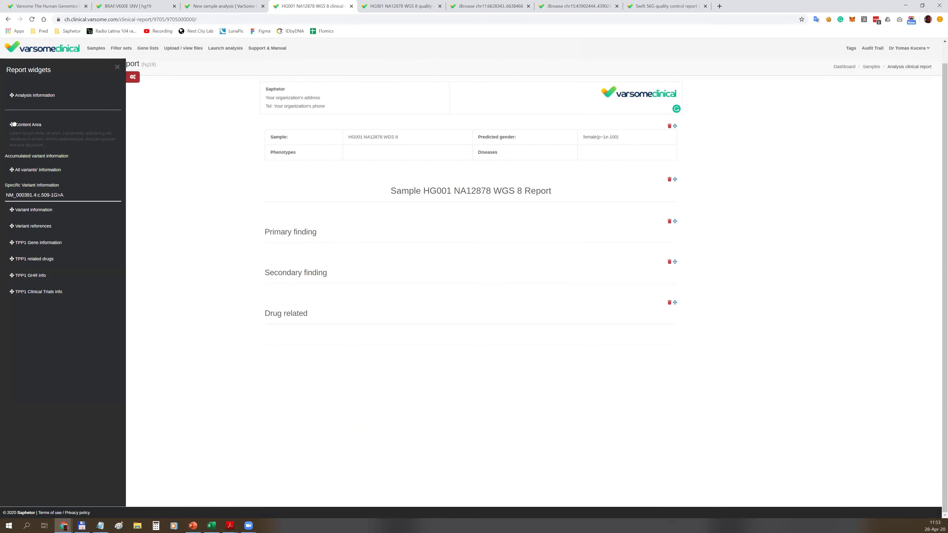
pyautogui.moveTo(14, 125); pyautogui.dragTo(360, 224)
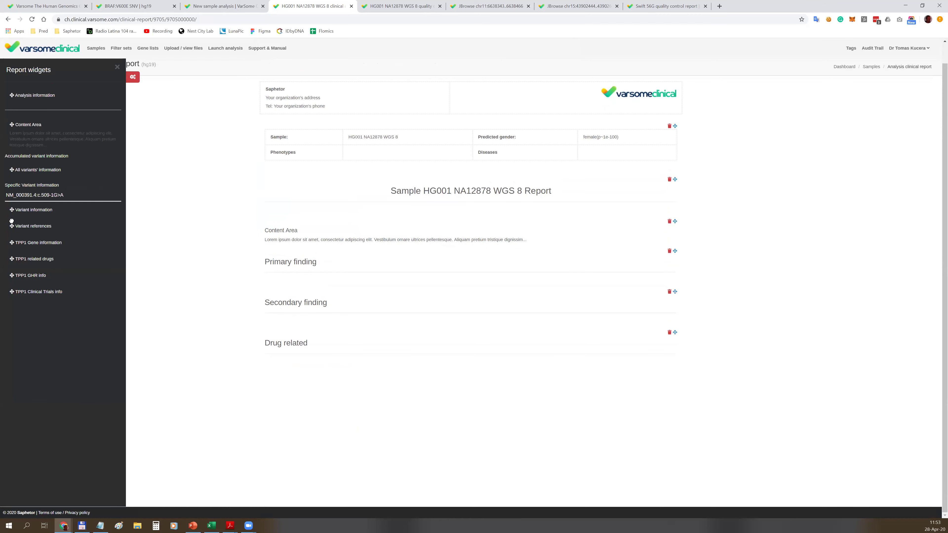
pyautogui.moveTo(11, 210); pyautogui.dragTo(401, 250)
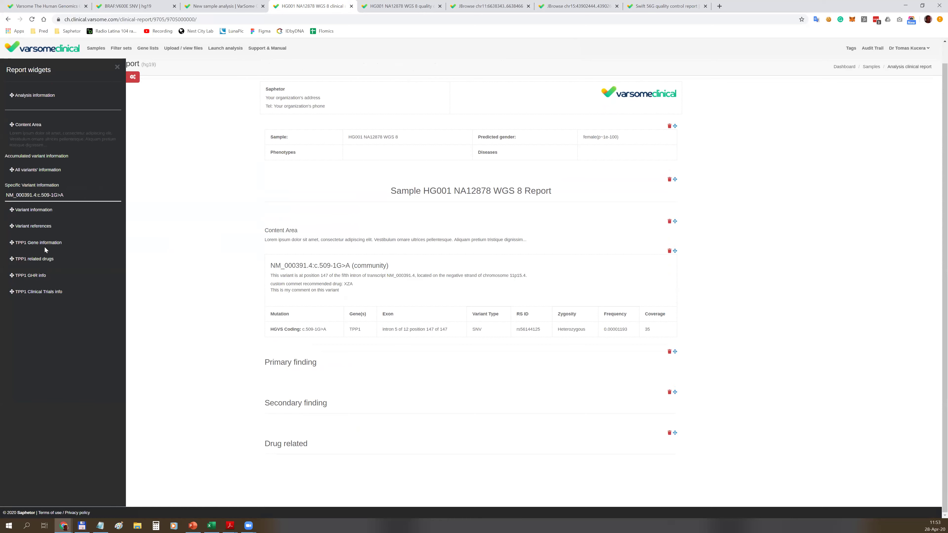
# Add the TPP1 Gene information, TPP1 related drugs, TPP1 Clinical Trials info and Variant references widgets below the variant information.
pyautogui.moveTo(11, 243); pyautogui.dragTo(331, 282)
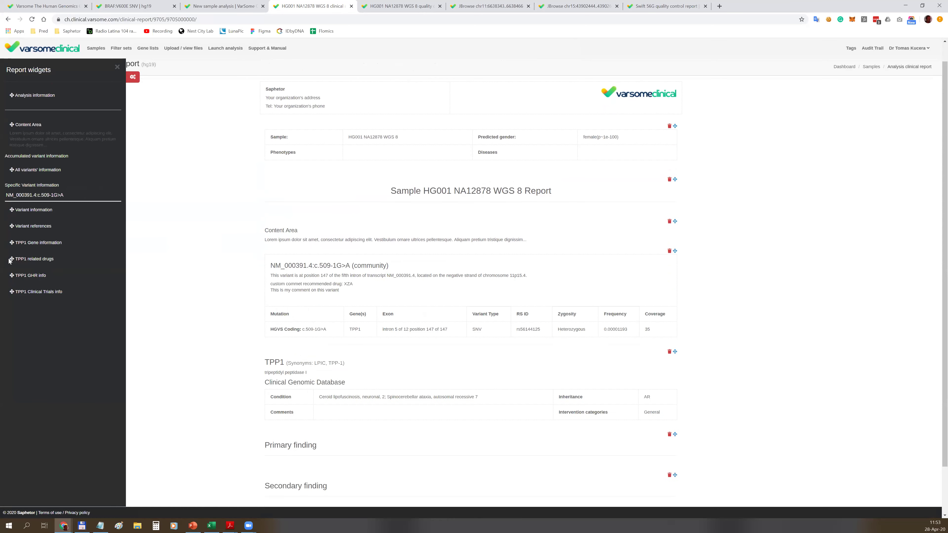
pyautogui.moveTo(11, 258); pyautogui.dragTo(366, 356)
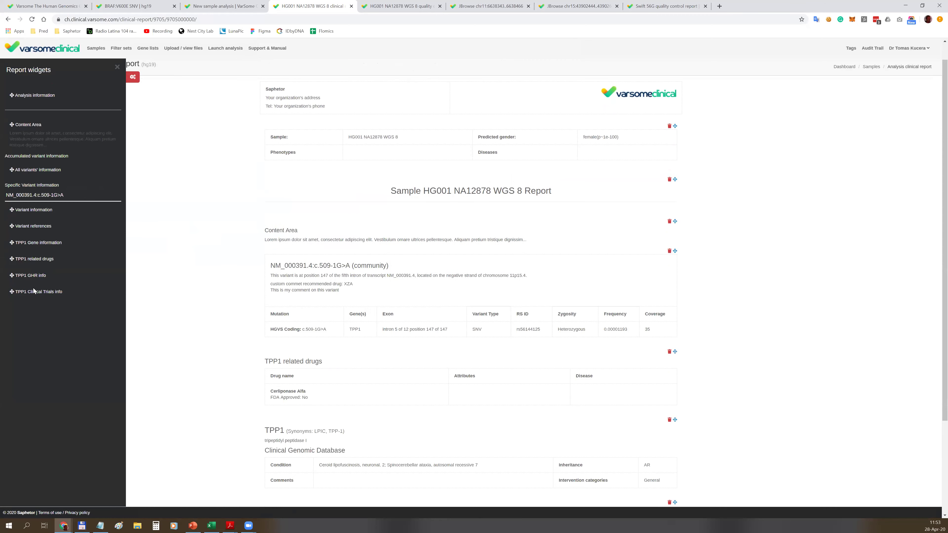
pyautogui.moveTo(11, 291); pyautogui.dragTo(455, 364)
# Review the assembled clinical report, including the editable variant description, related drugs, gene information, clinical trials and literature references.
pyautogui.scroll(-5, 165, 343)
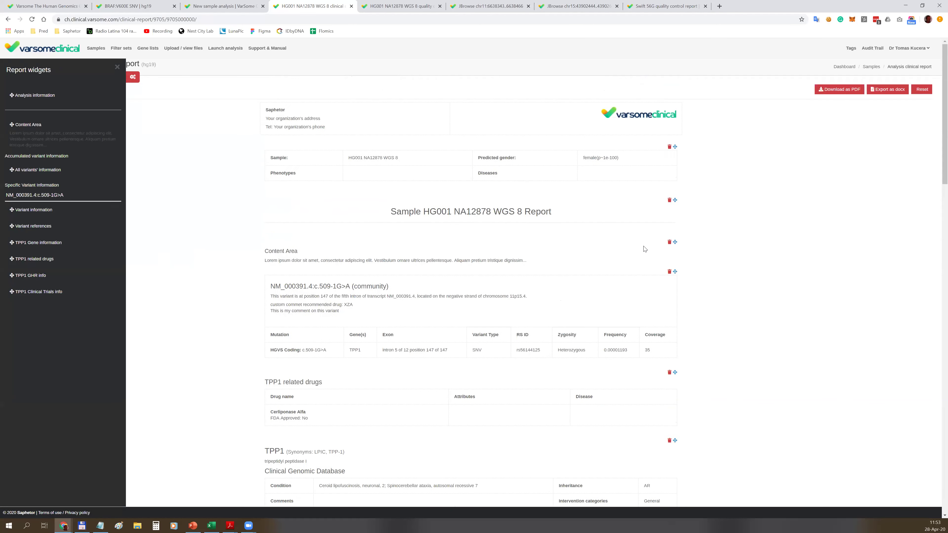
pyautogui.scroll(-2, 413, 292)
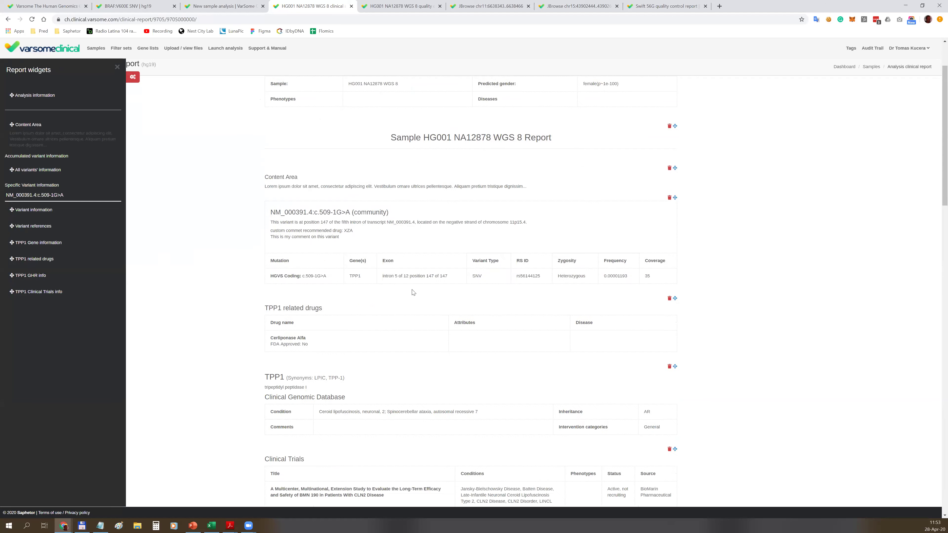
pyautogui.click(312, 219)
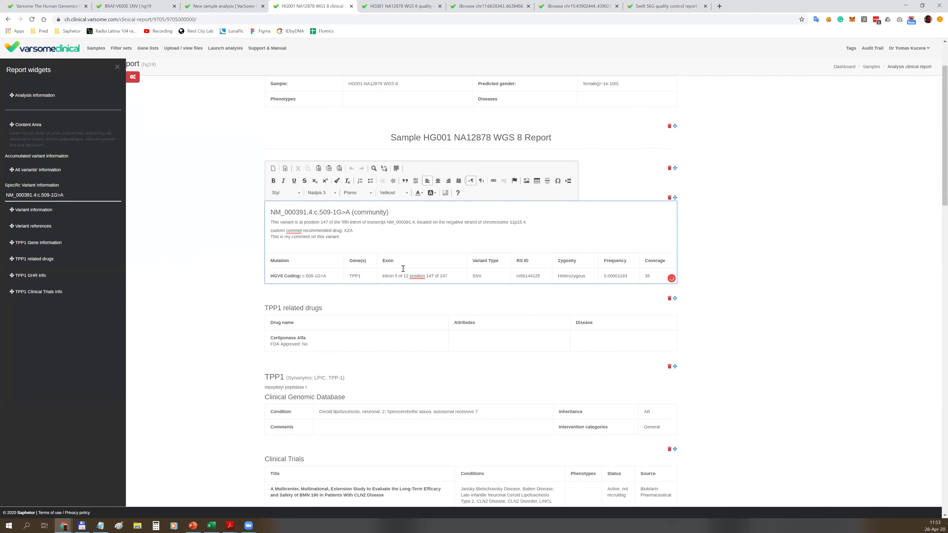
pyautogui.scroll(-1, 523, 252)
pyautogui.scroll(-2, 523, 252)
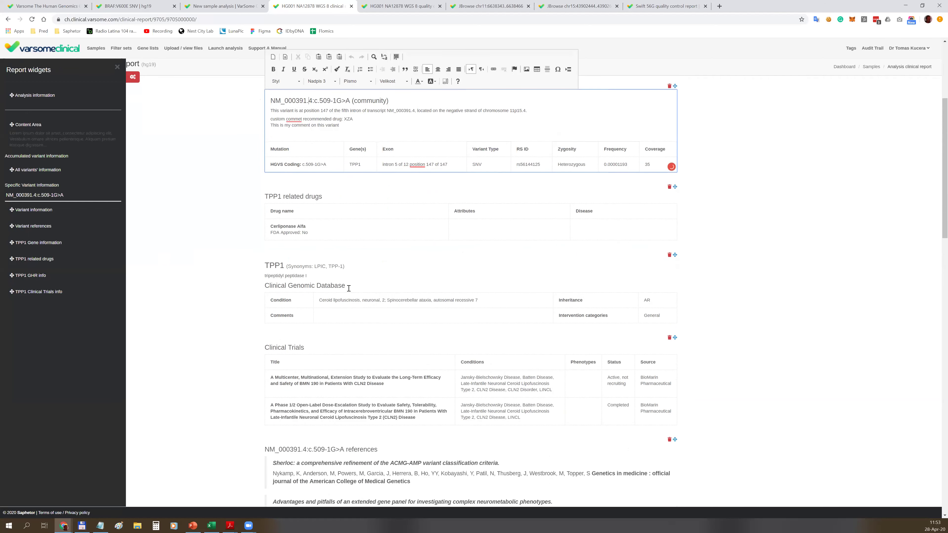
pyautogui.scroll(-2, 337, 249)
pyautogui.scroll(-2, 338, 249)
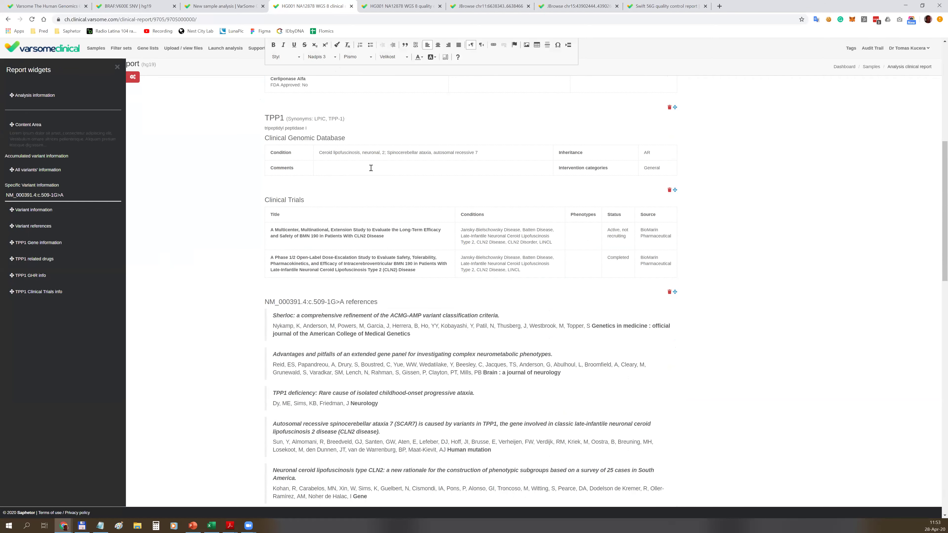
pyautogui.scroll(5, 442, 243)
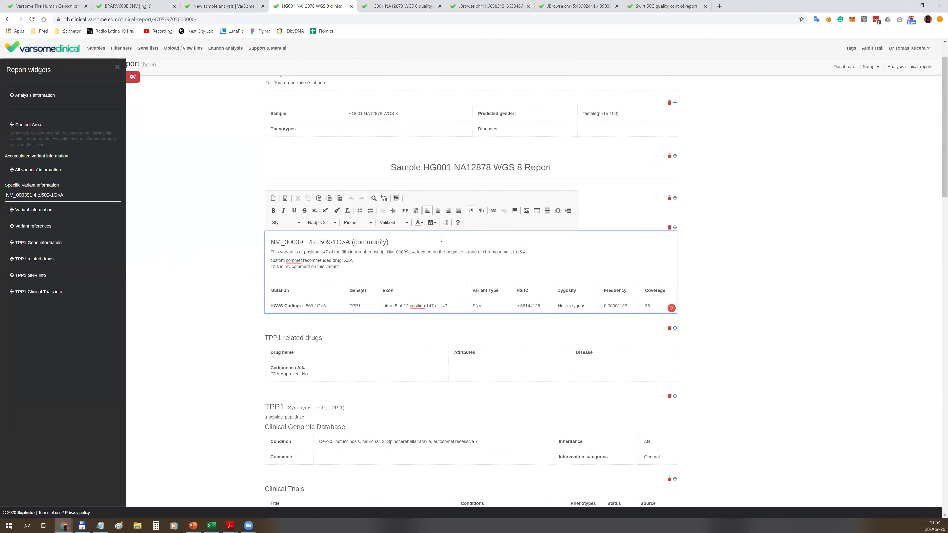
pyautogui.scroll(-8, 440, 237)
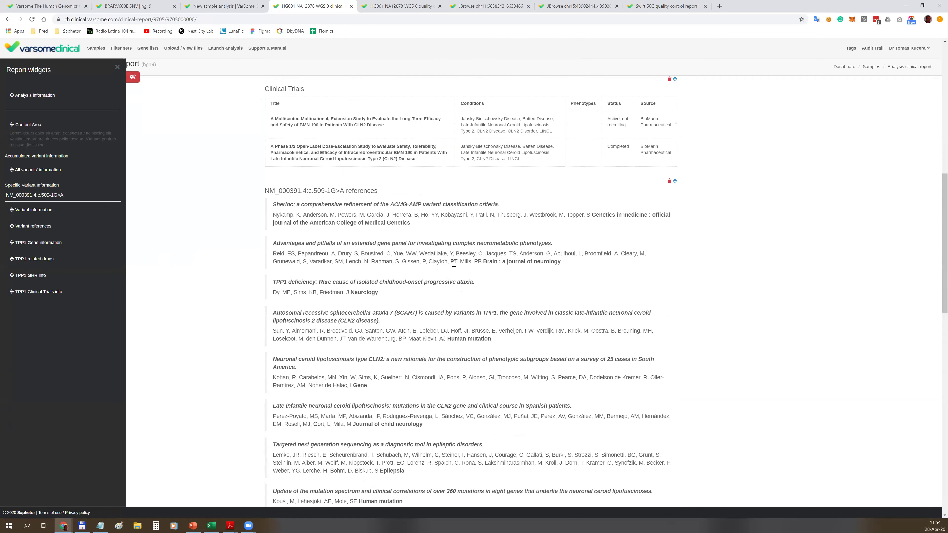
pyautogui.scroll(14, 454, 263)
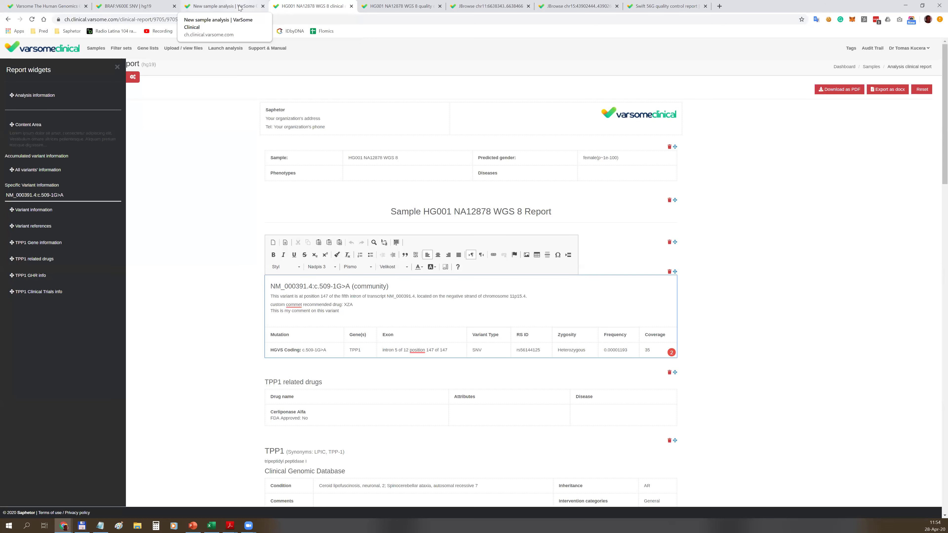
# Switch to the form for a new sample analysis from FASTQ files.
pyautogui.click(223, 7)
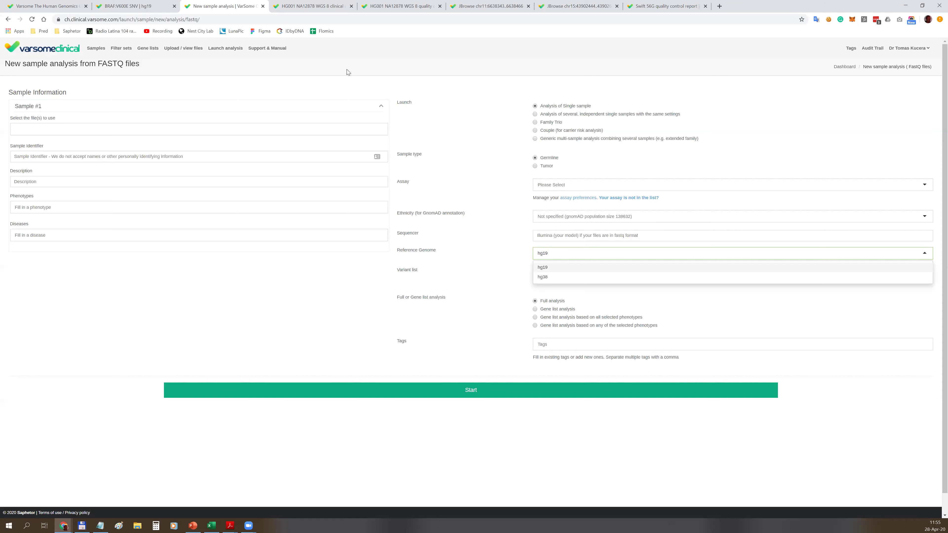
# Open the BRAF gene page from the BRAF V600E variant record and examine its GTEx tissue expression data.
pyautogui.click(64, 9)
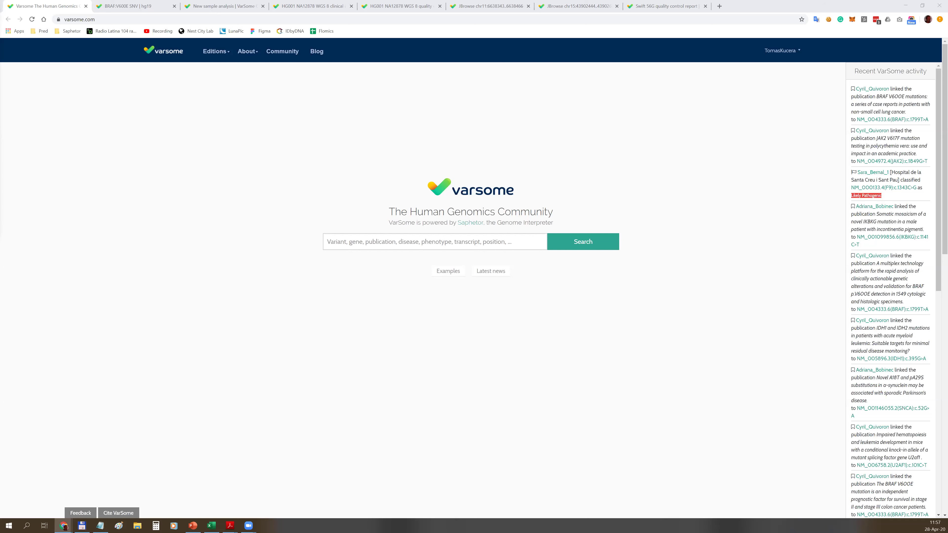
pyautogui.click(126, 6)
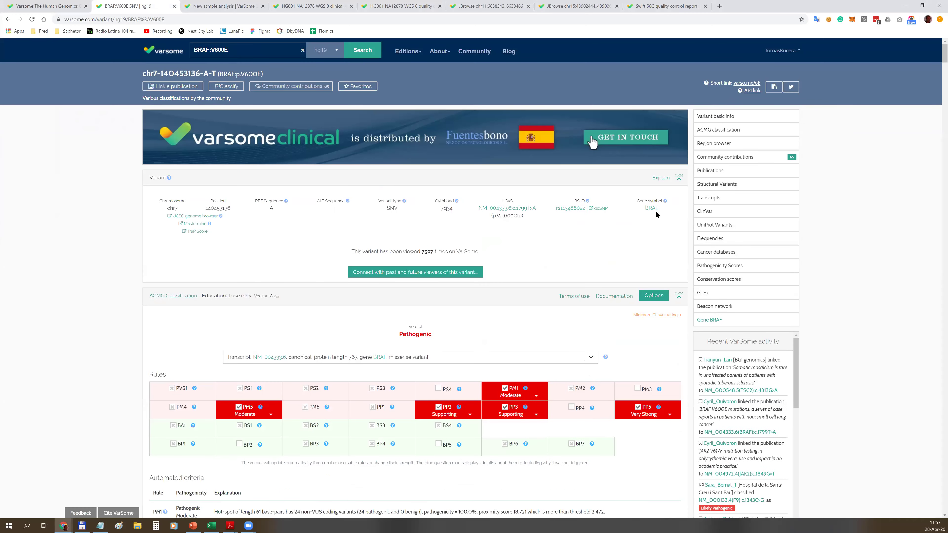
pyautogui.click(652, 208)
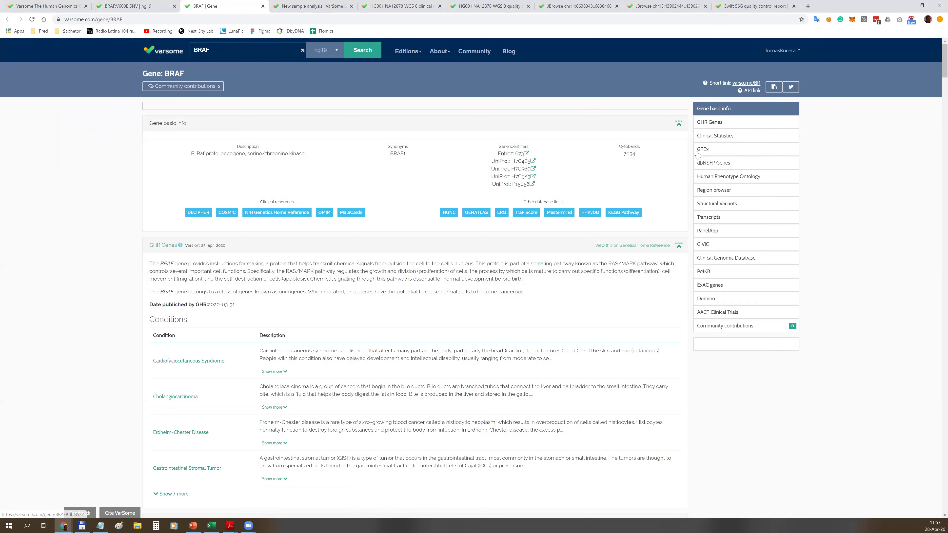
pyautogui.click(703, 149)
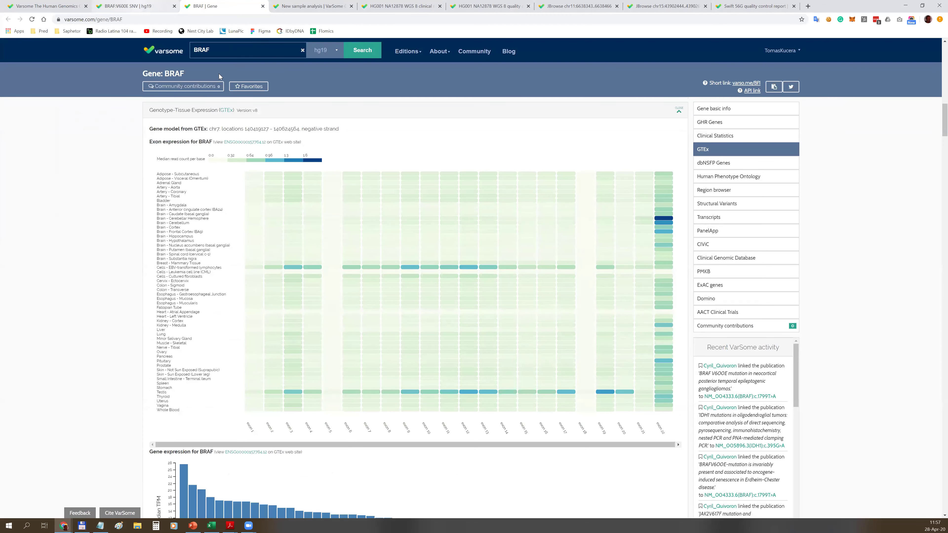
pyautogui.scroll(1, 326, 133)
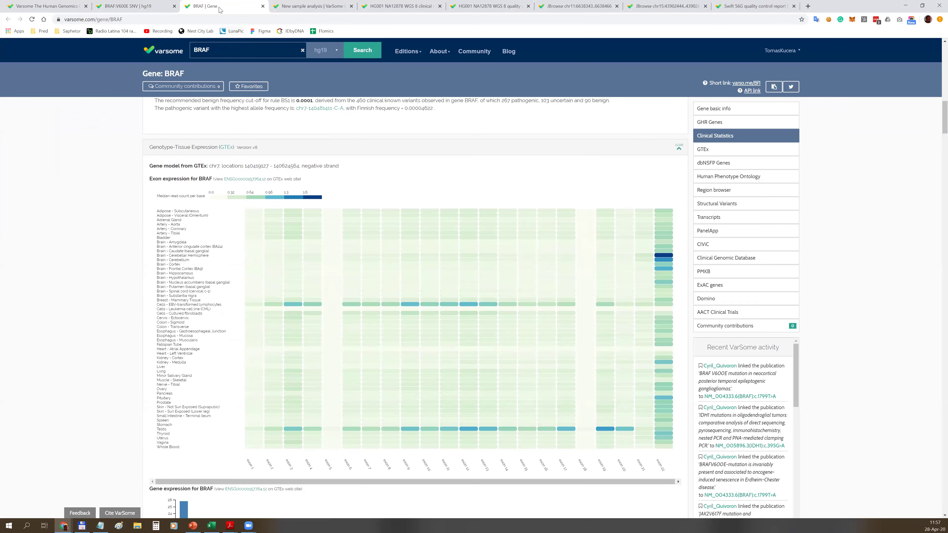
# Return to the BRAF V600E variant record and view the transcripts available for its ACMG classification.
pyautogui.click(153, 8)
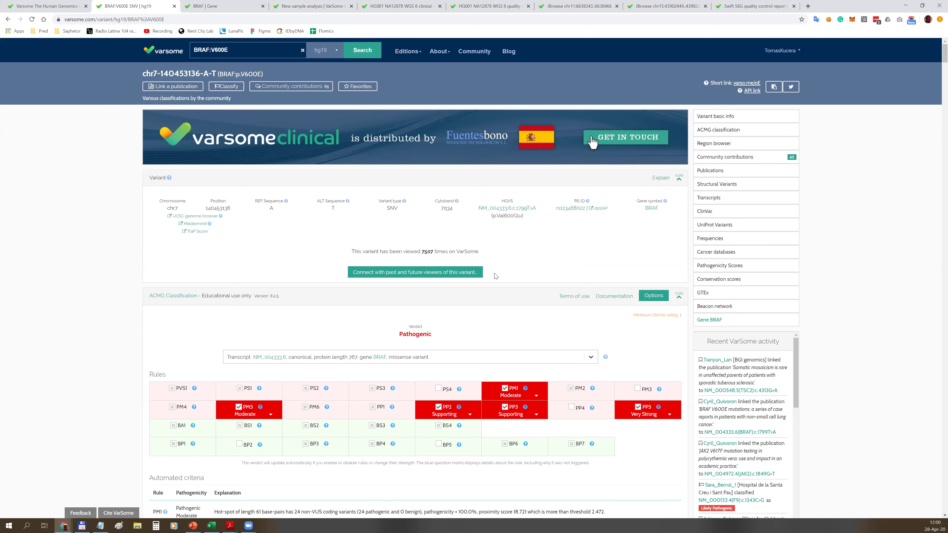
pyautogui.scroll(-3, 537, 280)
pyautogui.click(591, 243)
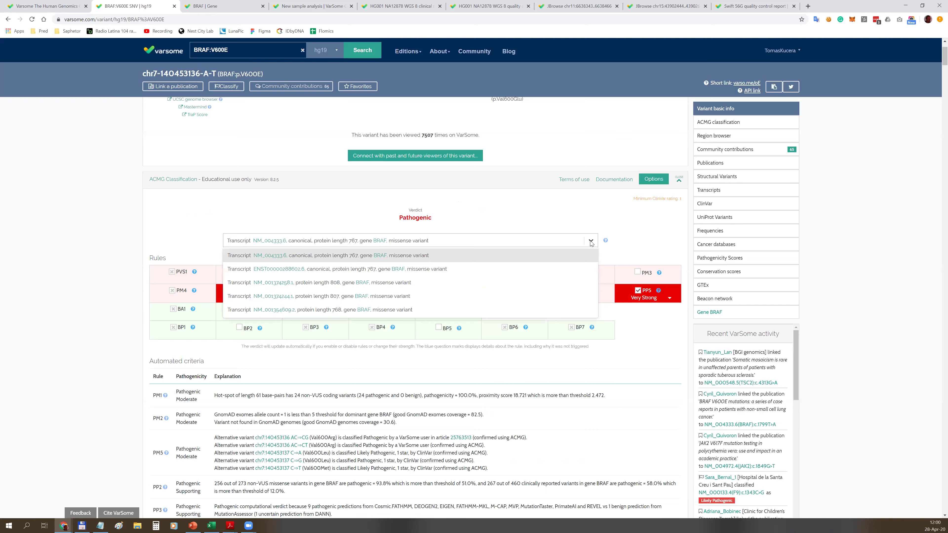
pyautogui.click(623, 245)
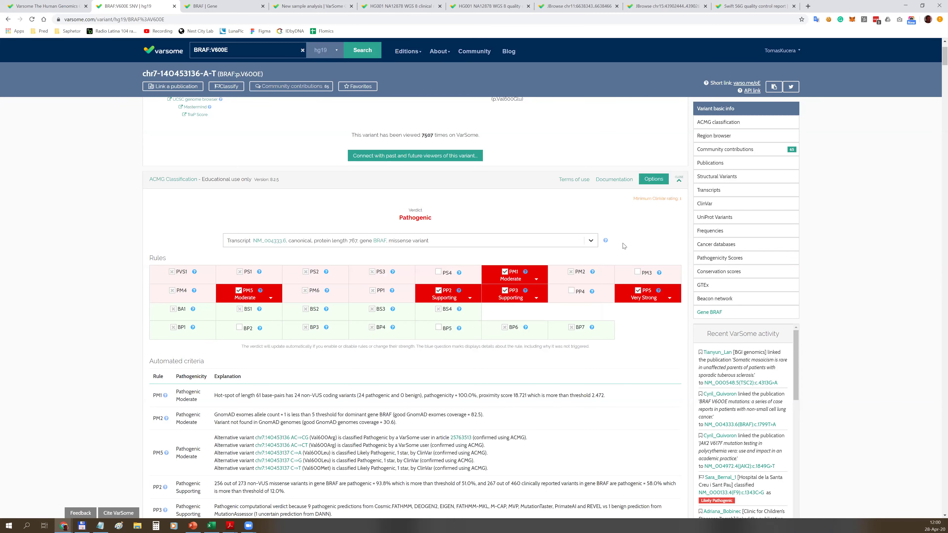
pyautogui.click(592, 242)
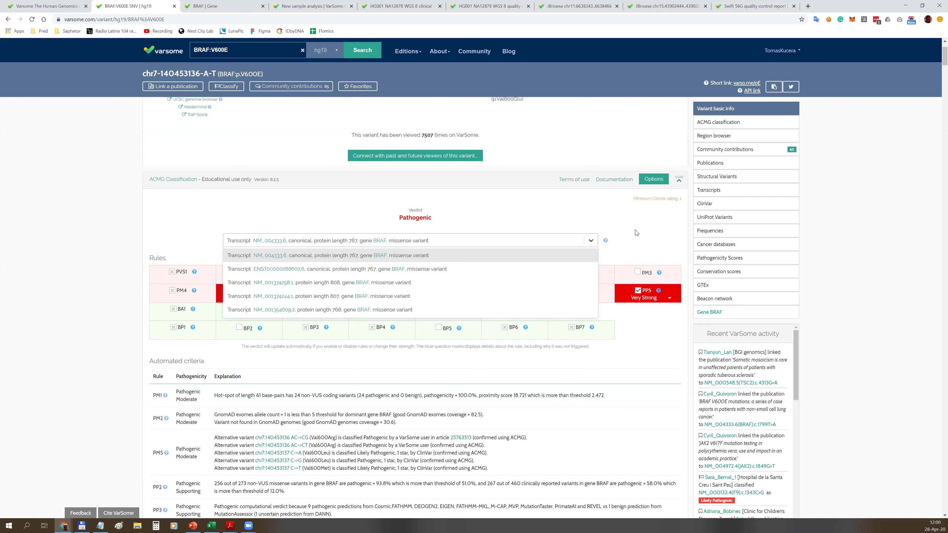
pyautogui.click(628, 228)
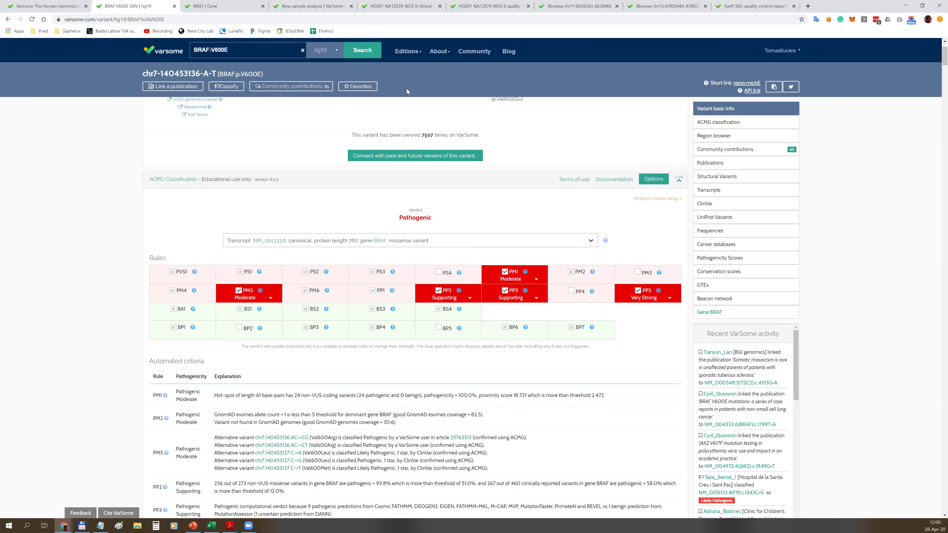
# Open the VarSome ACMG classification documentation in a new tab and read its introduction, key databases and clinical evidence sections.
pyautogui.click(223, 6)
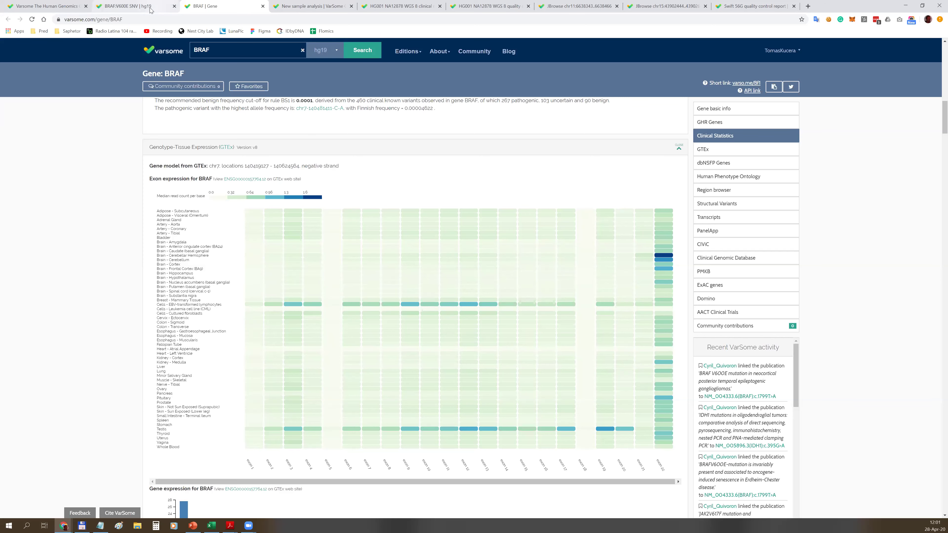
pyautogui.hotkey('ctrl', 'shift', 'Tab')
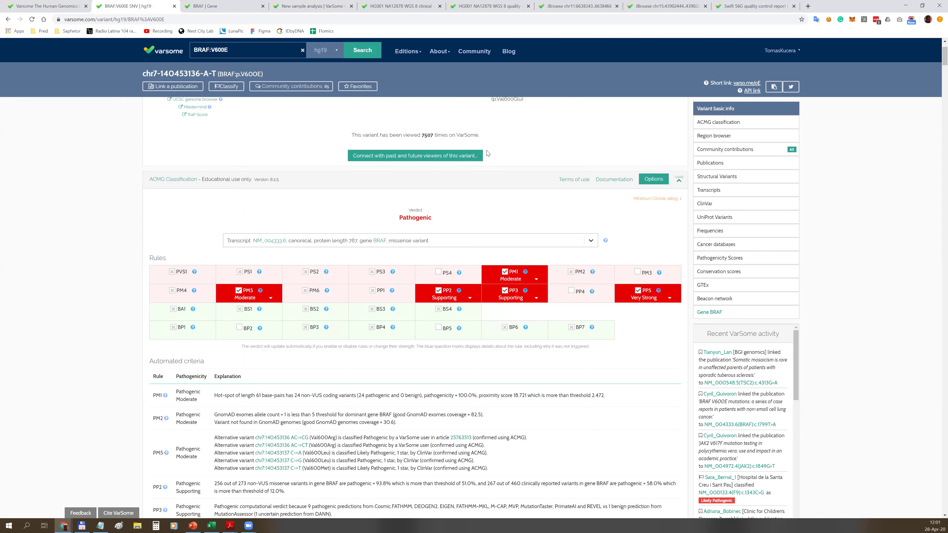
pyautogui.click(442, 62)
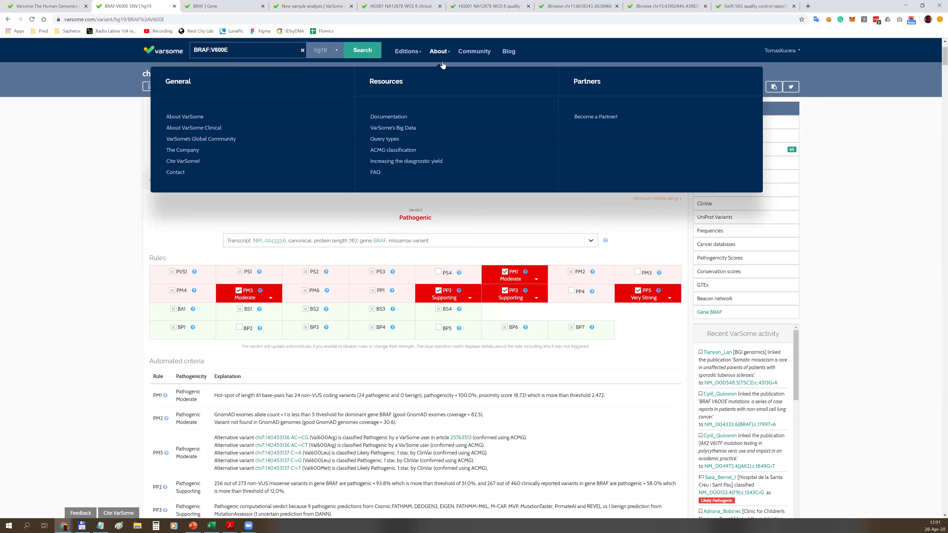
pyautogui.middleClick(392, 150)
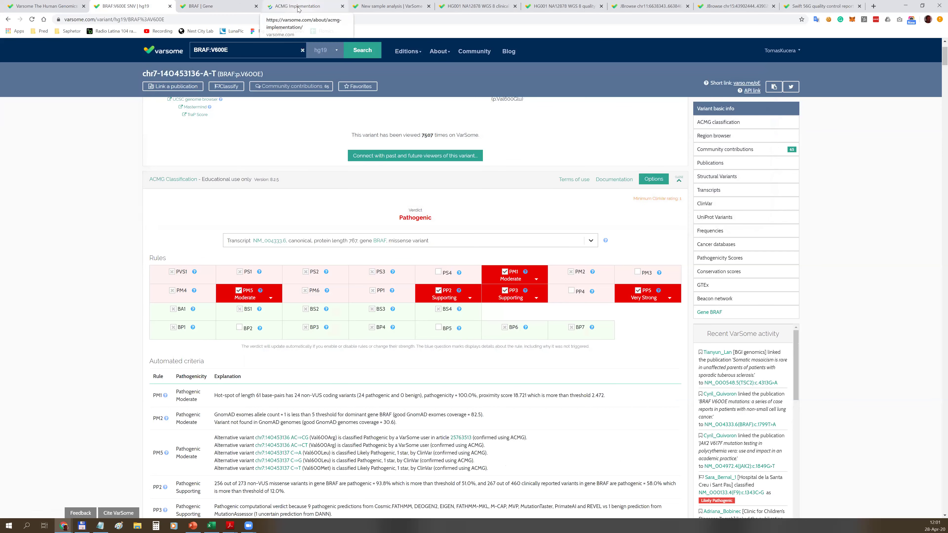
pyautogui.click(298, 9)
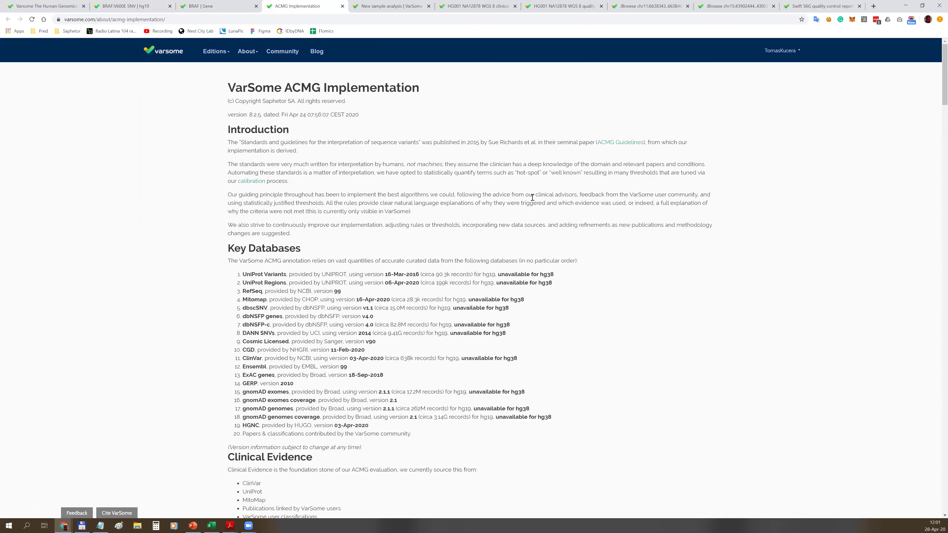
pyautogui.scroll(-1, 532, 199)
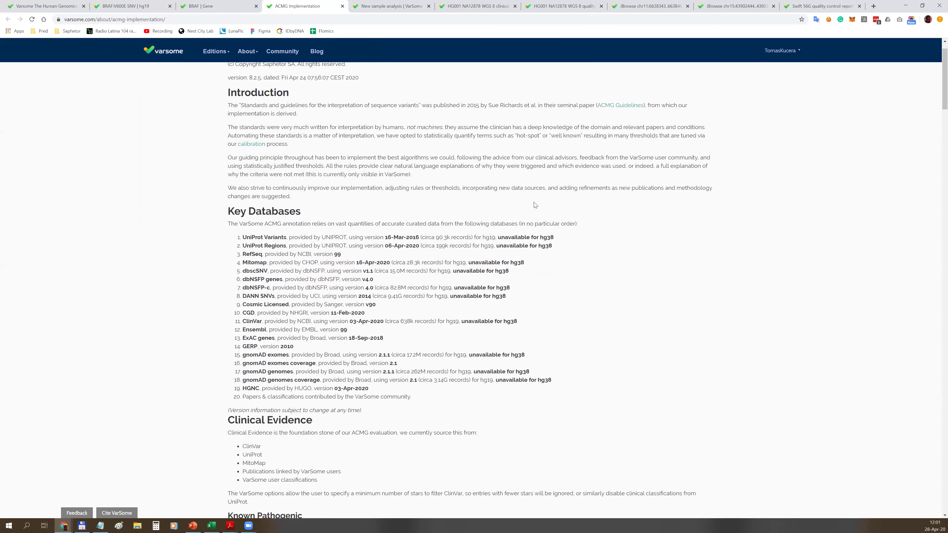
pyautogui.scroll(-1, 534, 205)
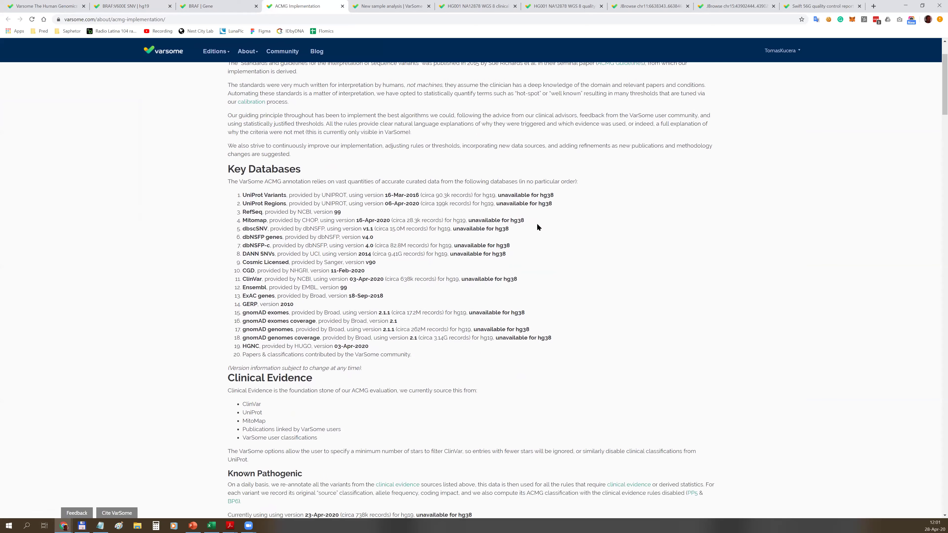
pyautogui.scroll(-2, 537, 223)
pyautogui.scroll(4, 536, 223)
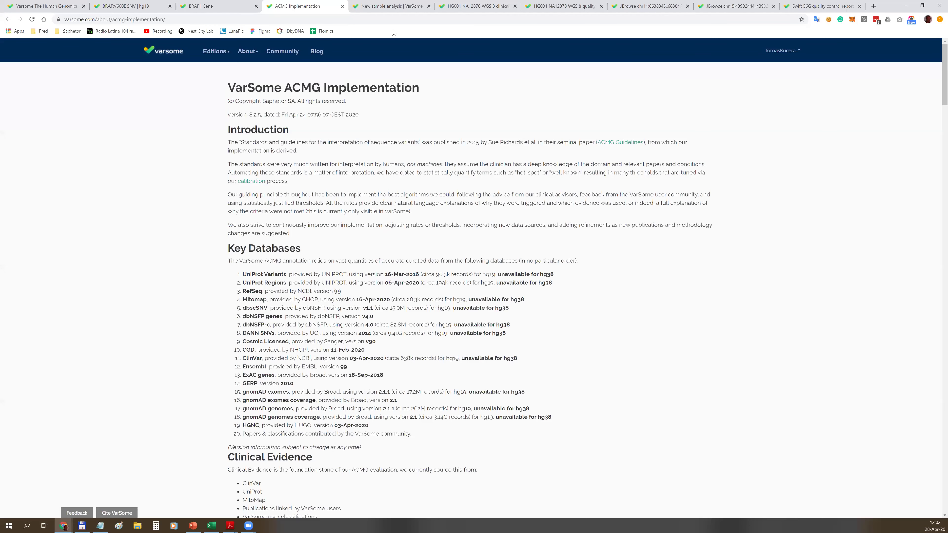
# Show the HG001 NA12878 WGS 8 read alignments for the TPP1 region on chromosome 11.
pyautogui.click(548, 6)
pyautogui.click(630, 7)
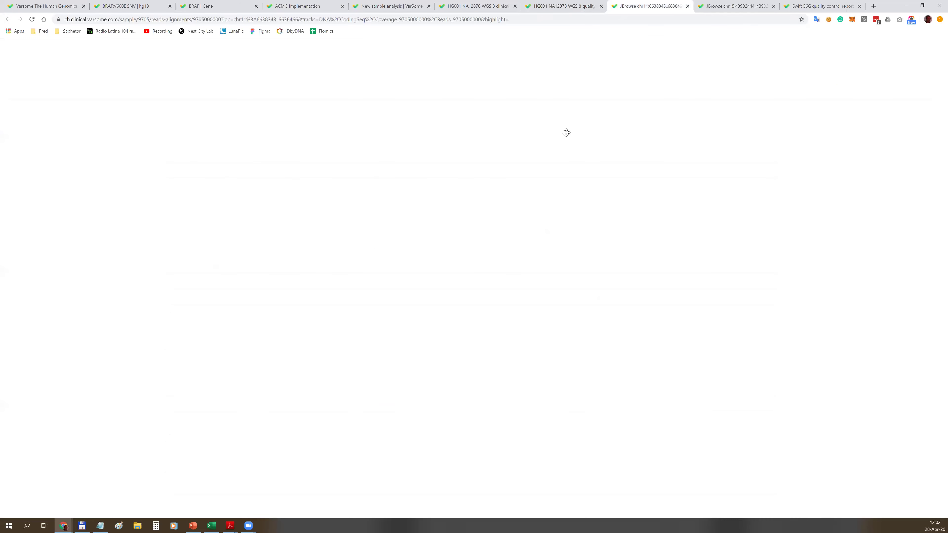
pyautogui.moveTo(543, 297)
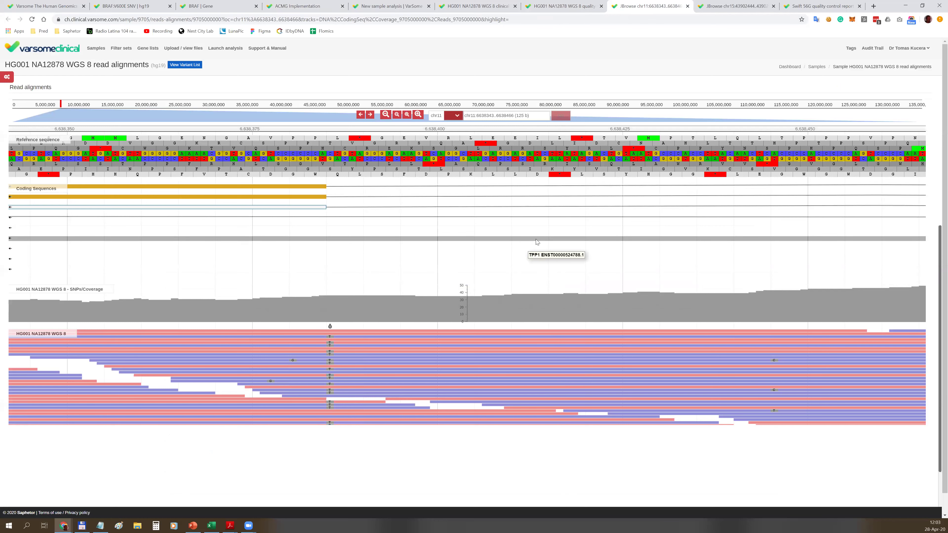
# Go back from the Swift 56G quality control report to its variant results and examine the available analysis actions and downloads.
pyautogui.click(390, 7)
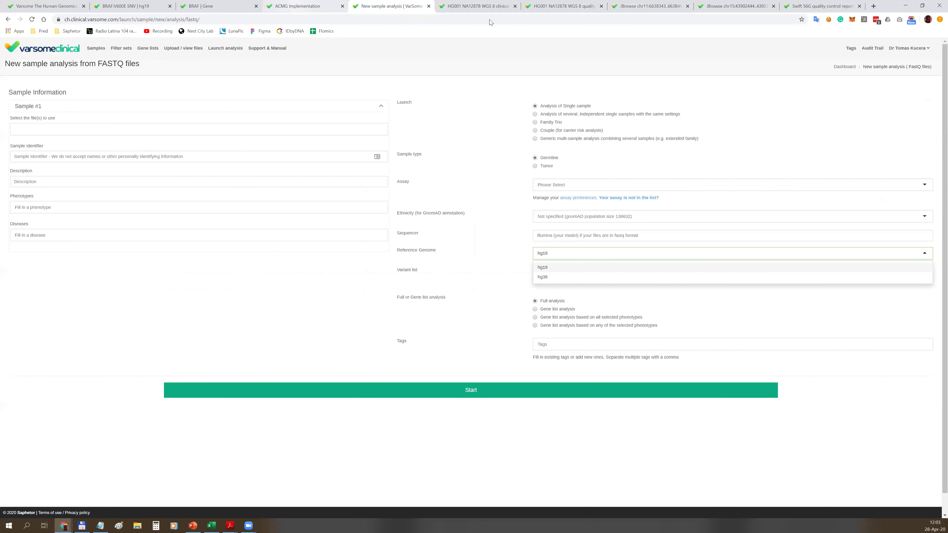
pyautogui.hotkey('ctrl', 'shift', 'Tab')
pyautogui.click(478, 6)
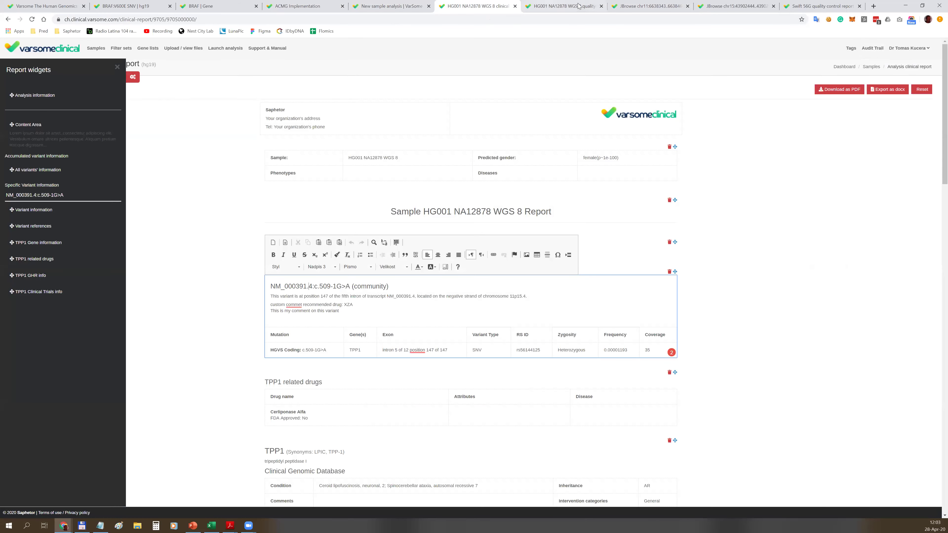
pyautogui.hotkey('ctrl', 'shift', 'Tab')
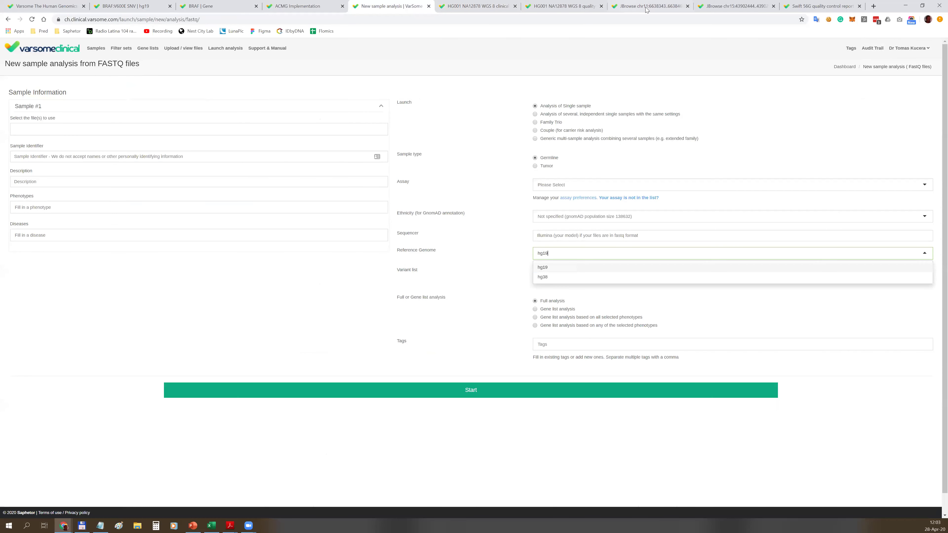
pyautogui.click(821, 6)
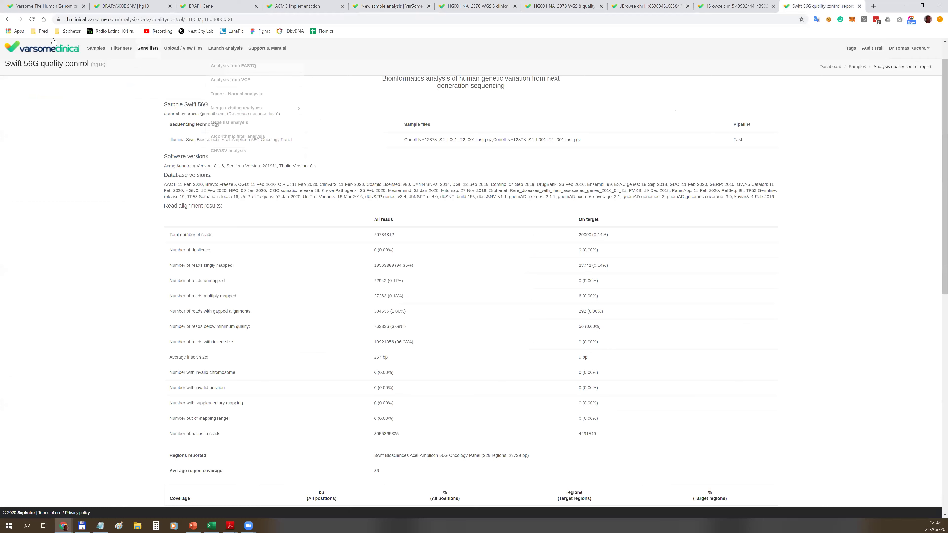
pyautogui.click(8, 19)
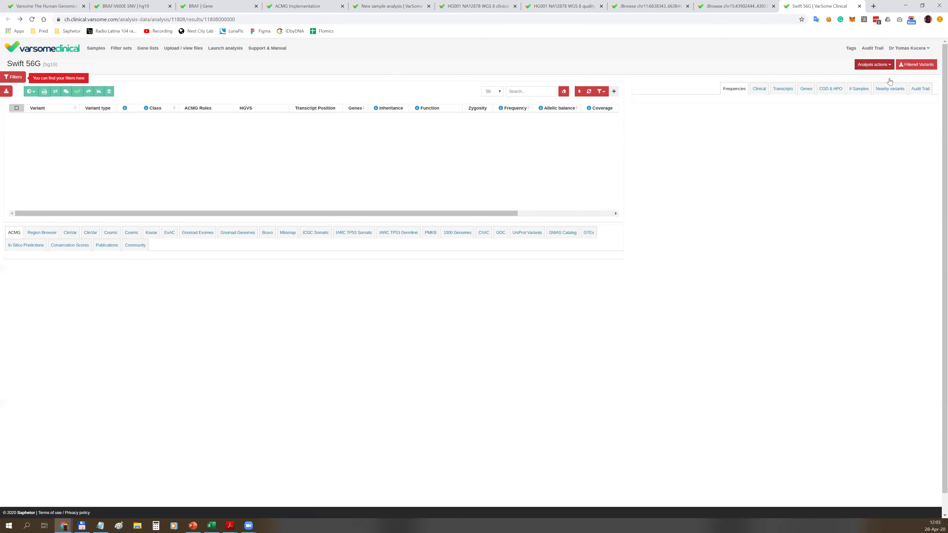
pyautogui.click(890, 67)
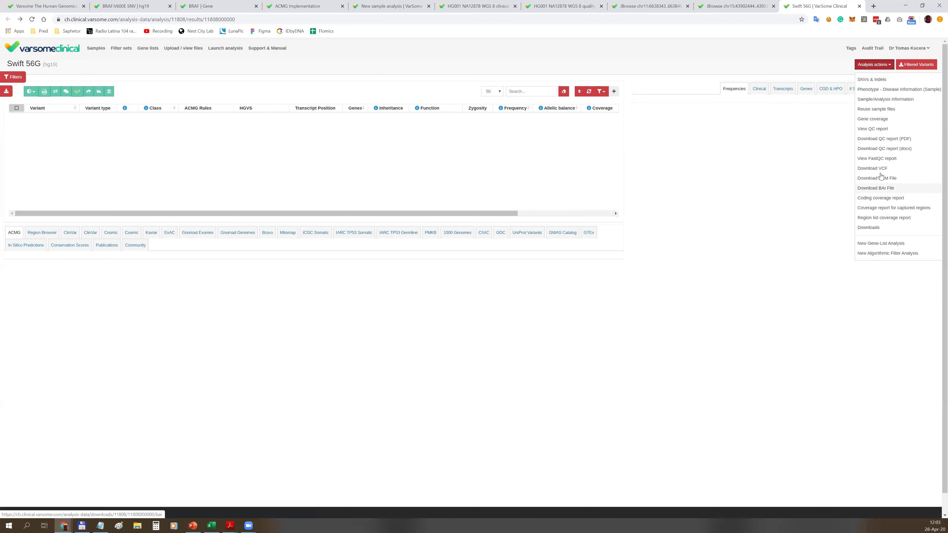
pyautogui.click(877, 67)
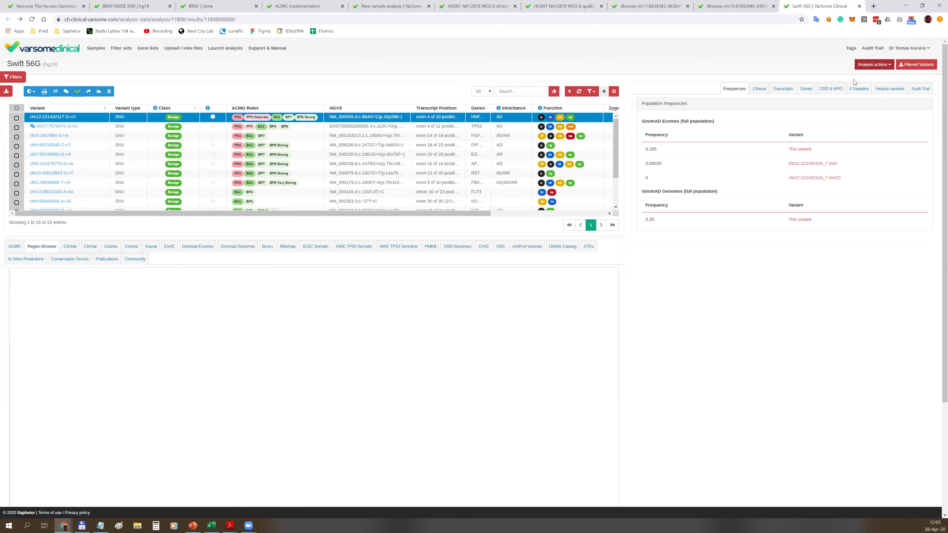
pyautogui.click(888, 66)
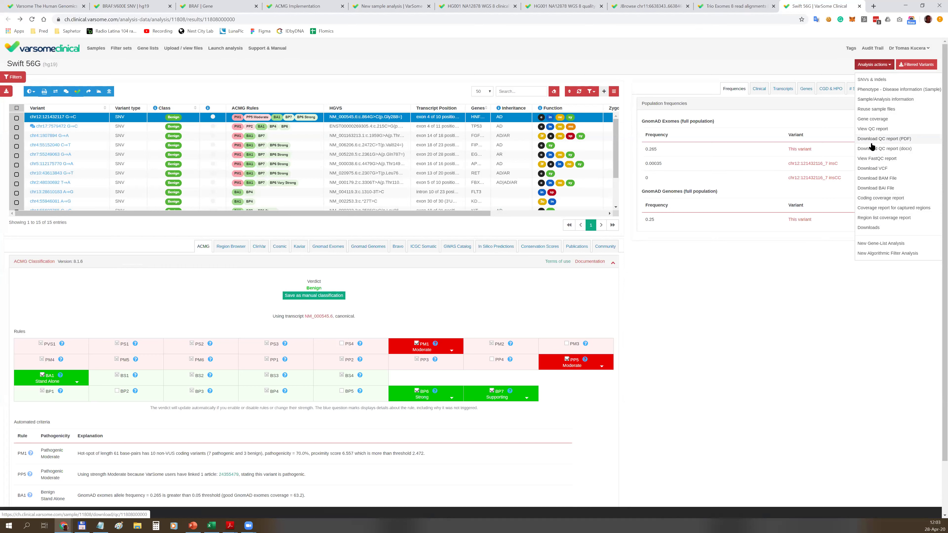
pyautogui.click(844, 68)
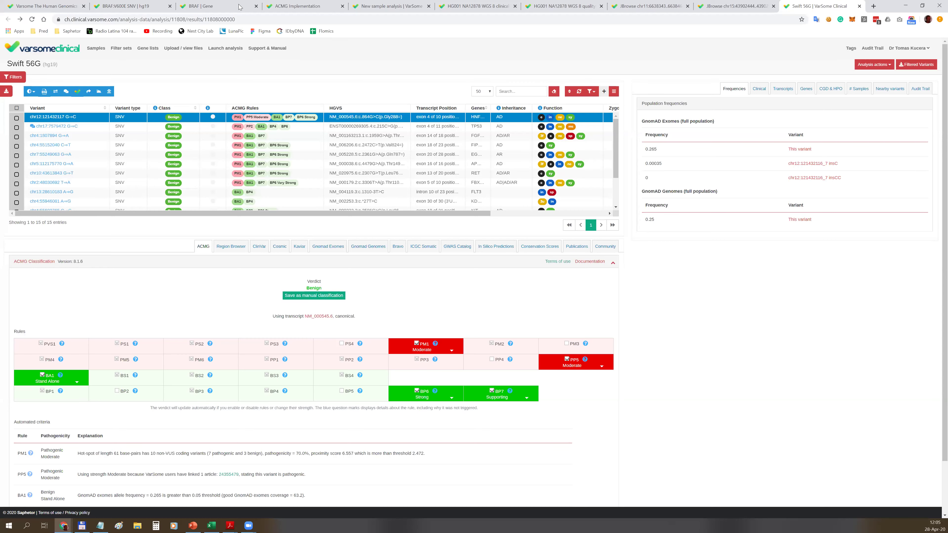
# Reopen the BRAF gene page and review its clinical statistics, basic gene information and transcripts.
pyautogui.click(215, 6)
pyautogui.hotkey('ctrl', 'shift', 'Tab')
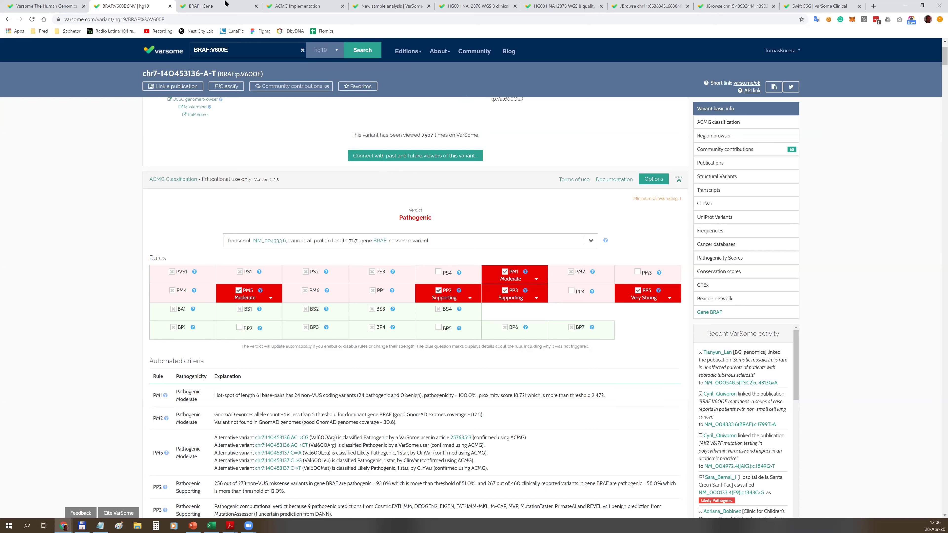
pyautogui.click(210, 7)
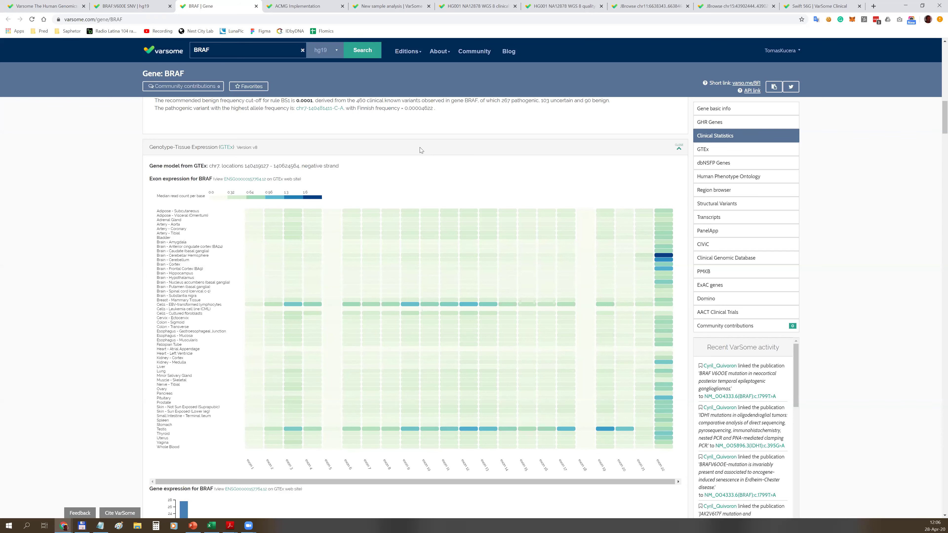
pyautogui.scroll(3, 420, 148)
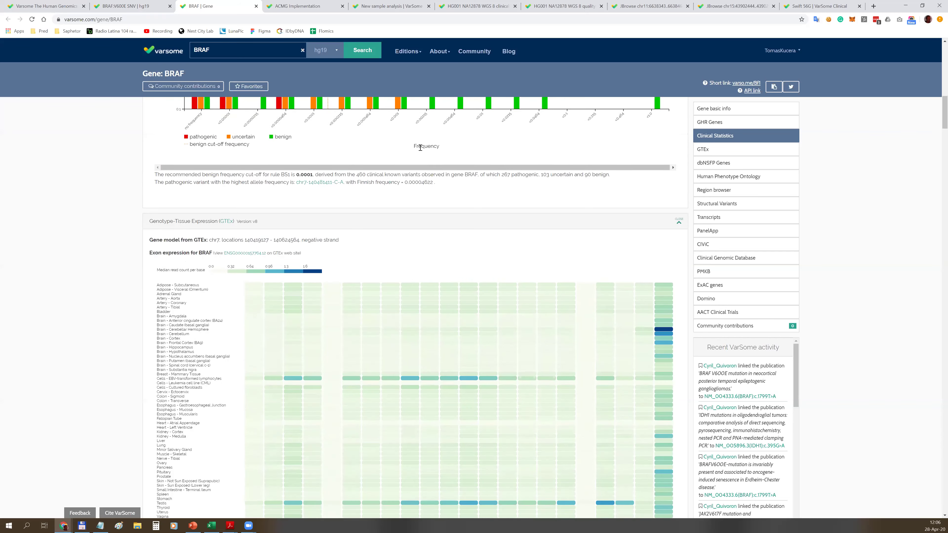
pyautogui.scroll(8, 422, 147)
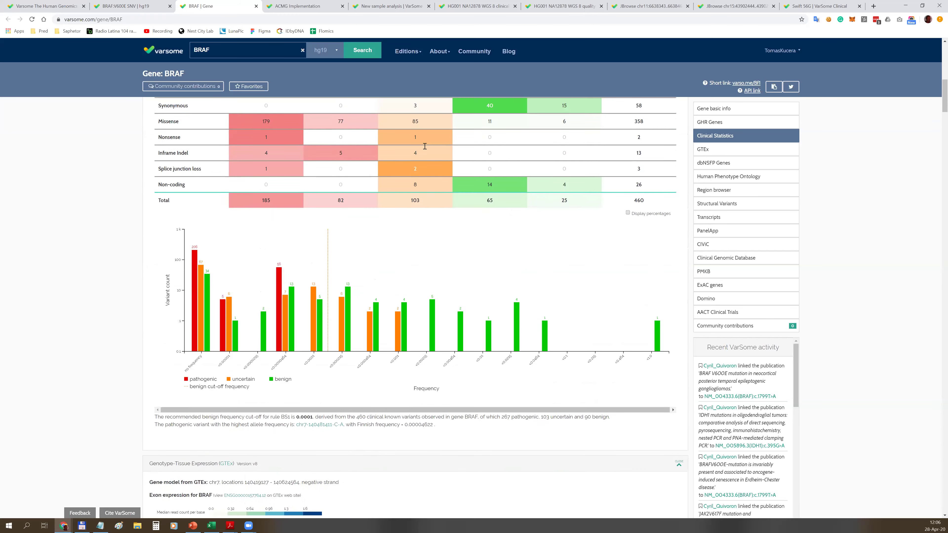
pyautogui.scroll(8, 430, 145)
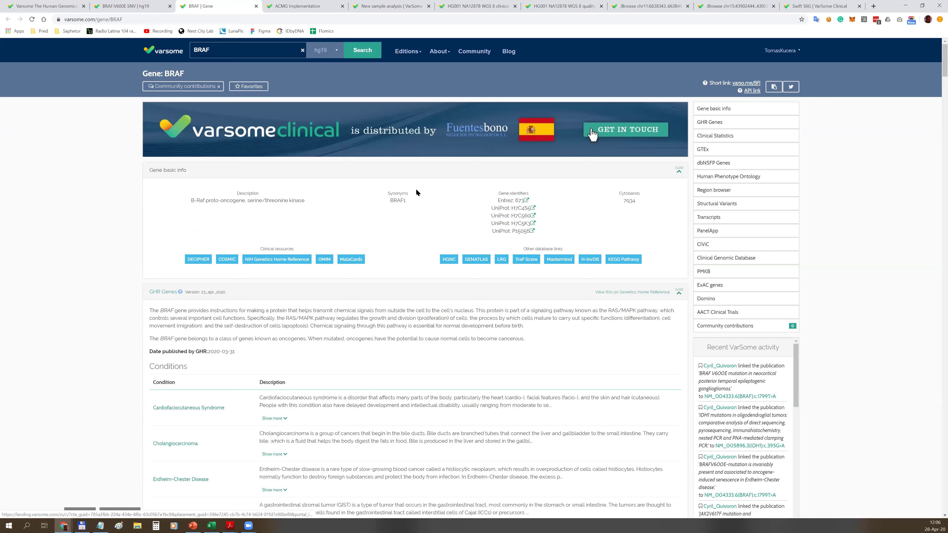
pyautogui.scroll(-2, 415, 188)
pyautogui.click(708, 217)
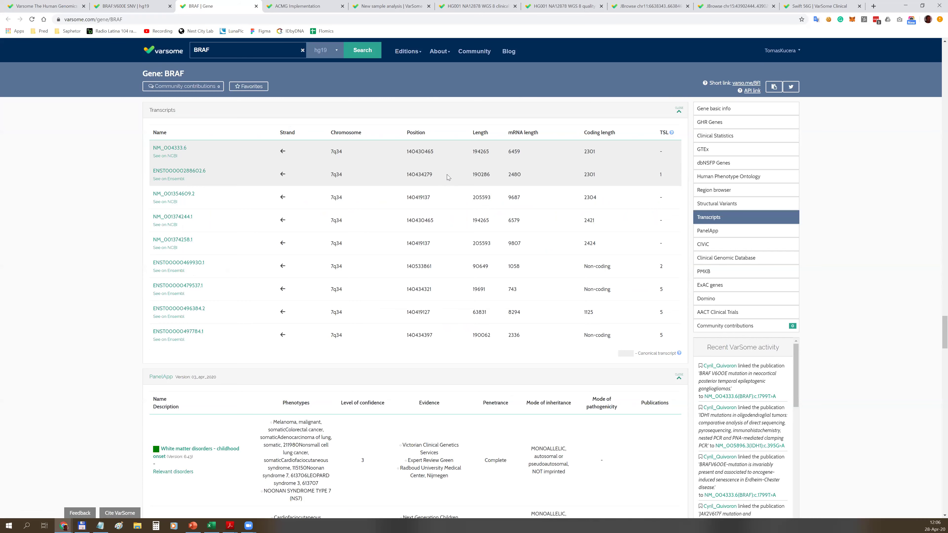
# Examine the PMKB entry for BRAF with its full tumor list expanded, and return to the VarSome home page.
pyautogui.click(721, 275)
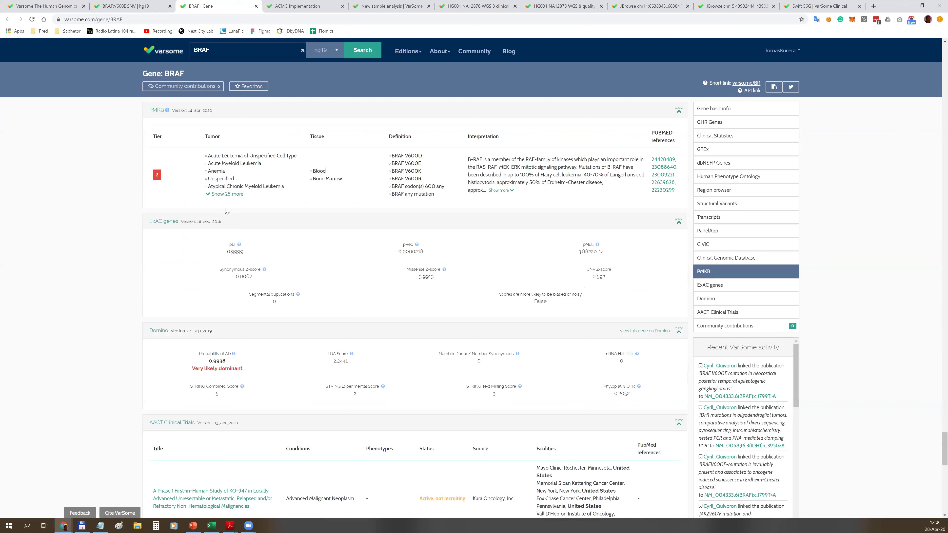
pyautogui.click(222, 194)
pyautogui.scroll(-1, 273, 204)
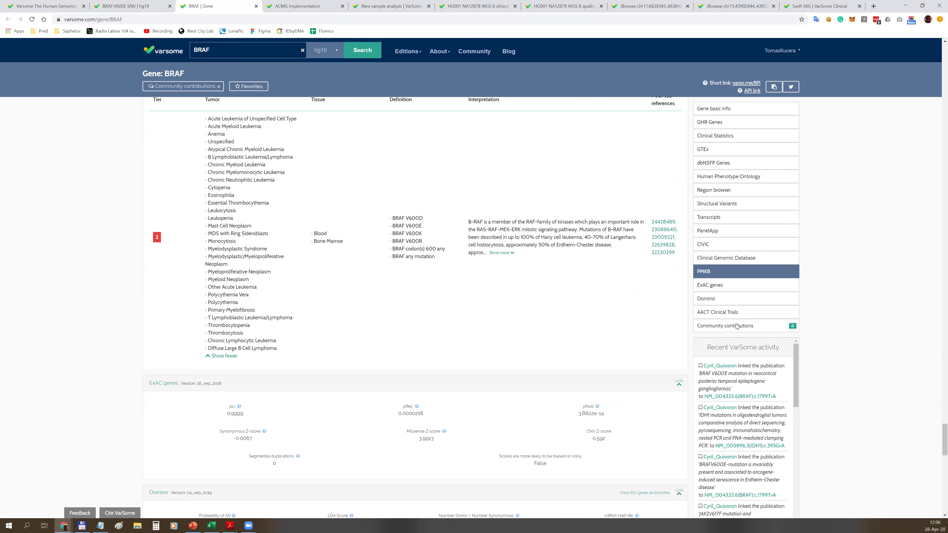
pyautogui.scroll(2, 662, 179)
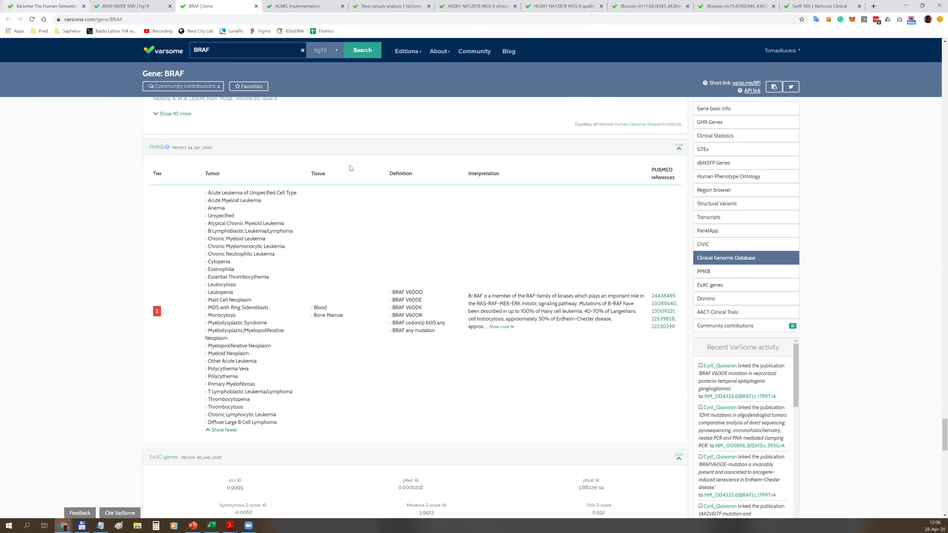
pyautogui.click(42, 6)
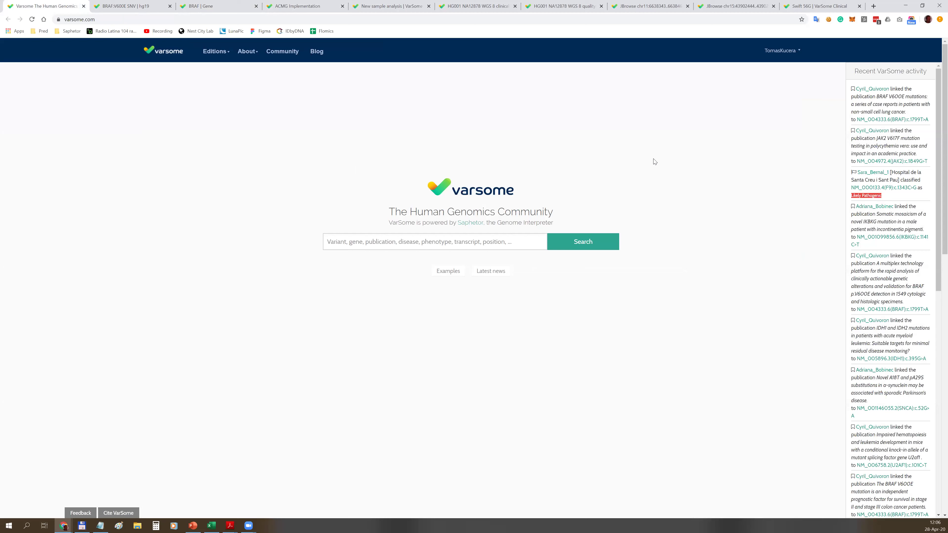